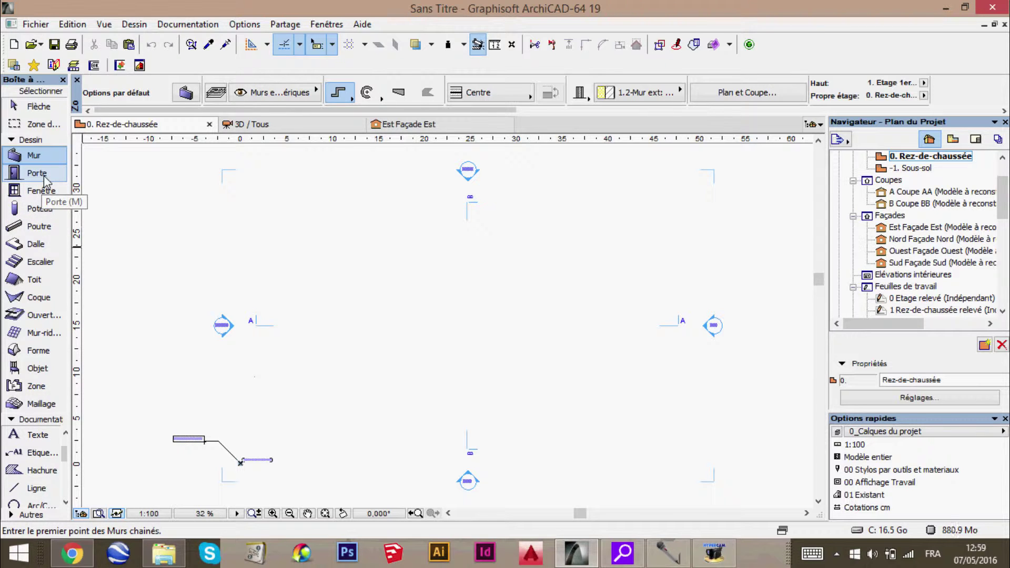
# Draw a closed four-sided chain of exterior walls in the middle of the plan, with the upper wall about 16.1 m long
pyautogui.click(414, 366)
pyautogui.click(383, 275)
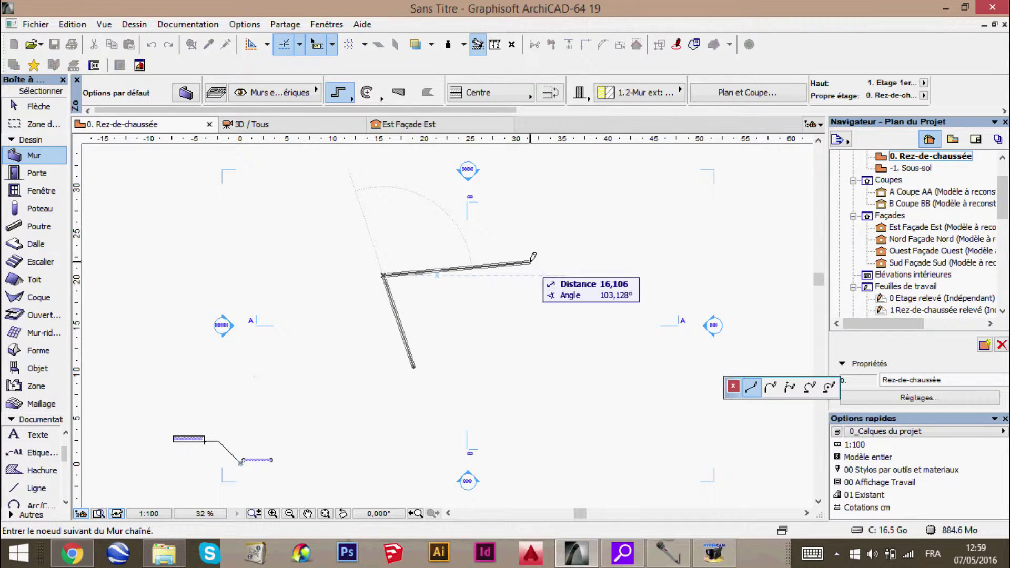
pyautogui.click(532, 262)
pyautogui.click(556, 366)
pyautogui.click(414, 366)
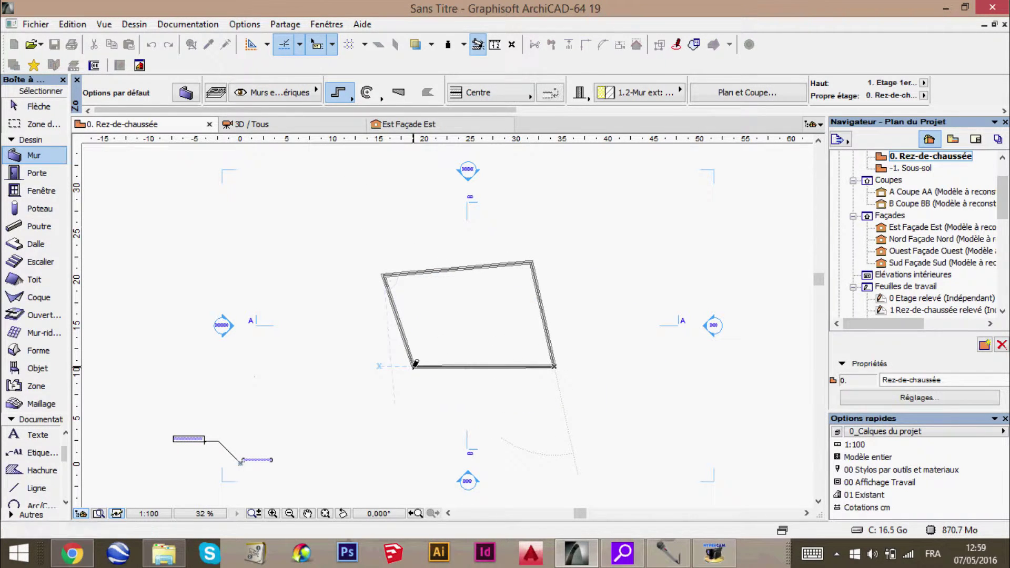
# Place a 0,900 by 2,100 door and a 0,900 by 1,500 window to its left in the upper wall
pyautogui.click(36, 173)
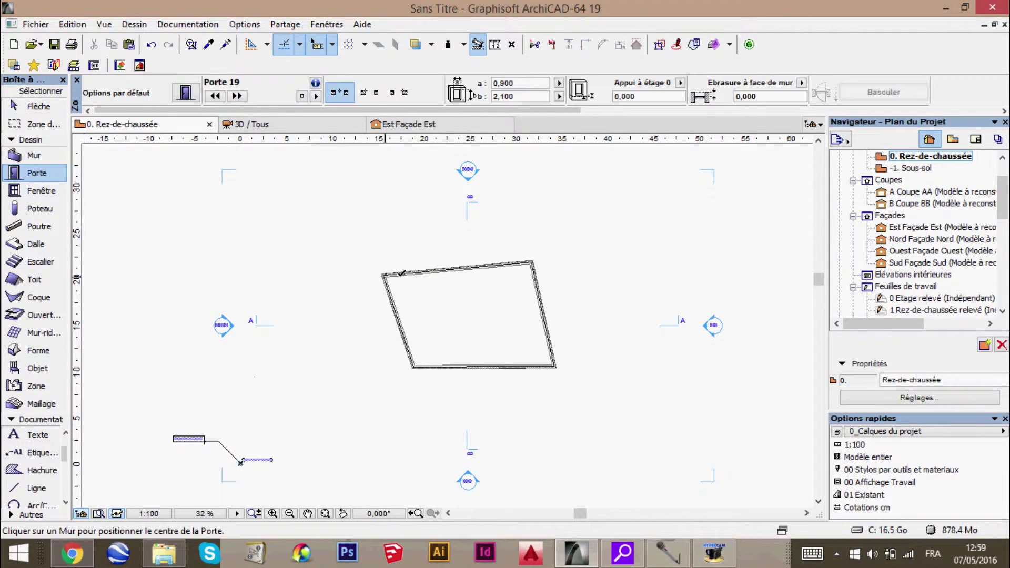
pyautogui.click(437, 269)
pyautogui.click(433, 252)
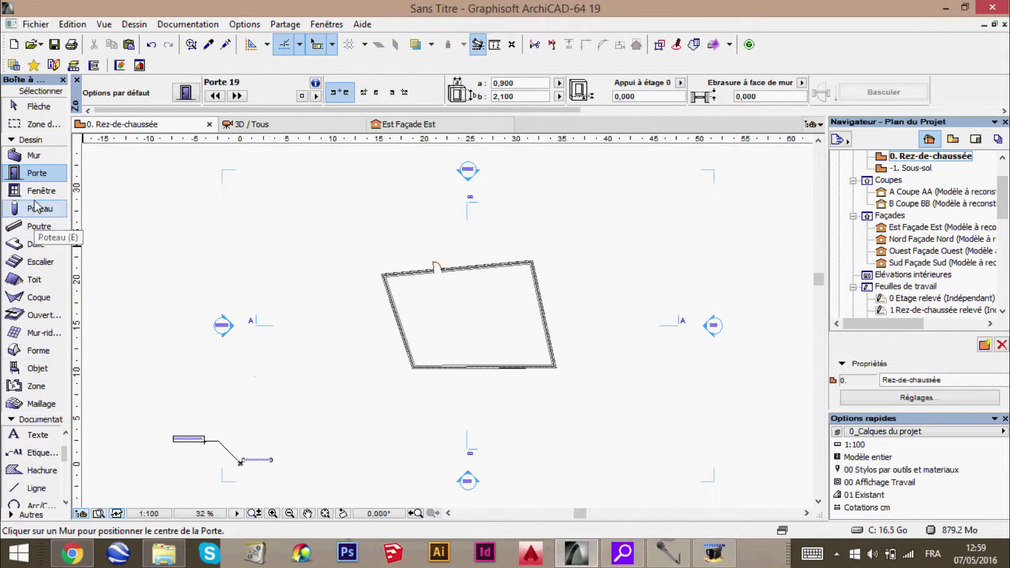
pyautogui.click(48, 190)
pyautogui.click(399, 273)
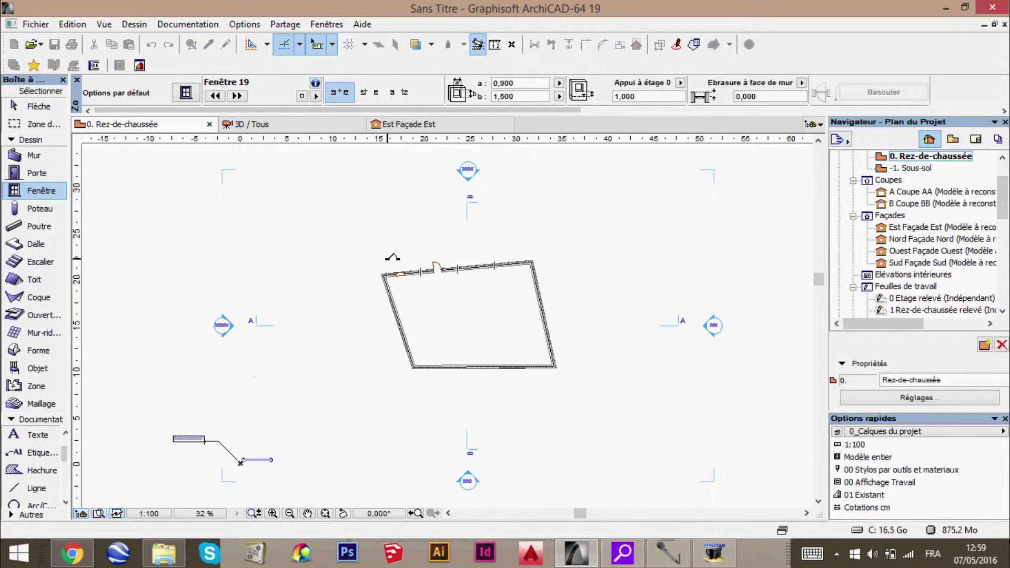
# Draw a four-sided slab extending beyond the walls on all sides, with its upper edge about 29.6 m long
pyautogui.click(35, 244)
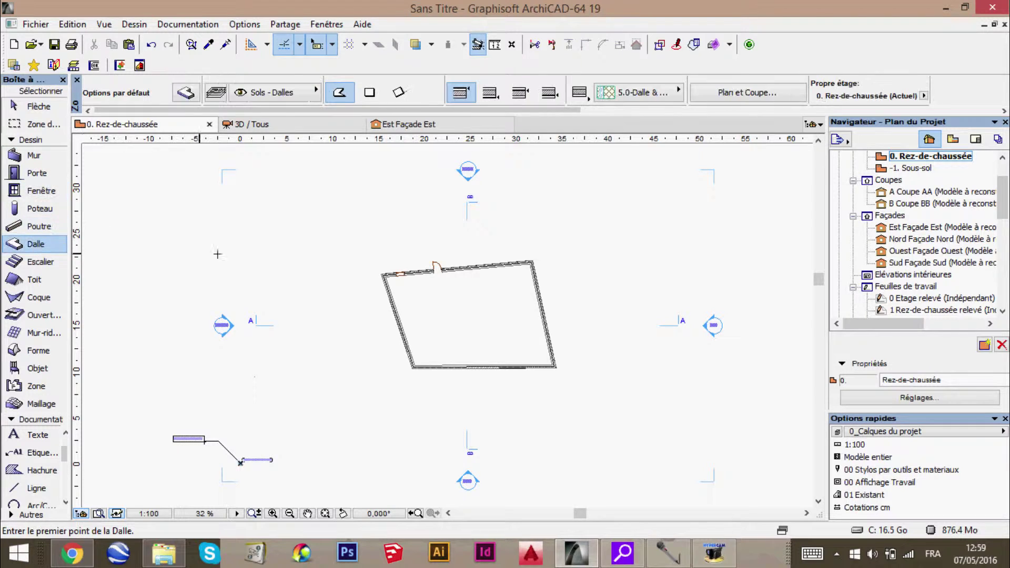
pyautogui.click(331, 227)
pyautogui.click(323, 412)
pyautogui.click(649, 428)
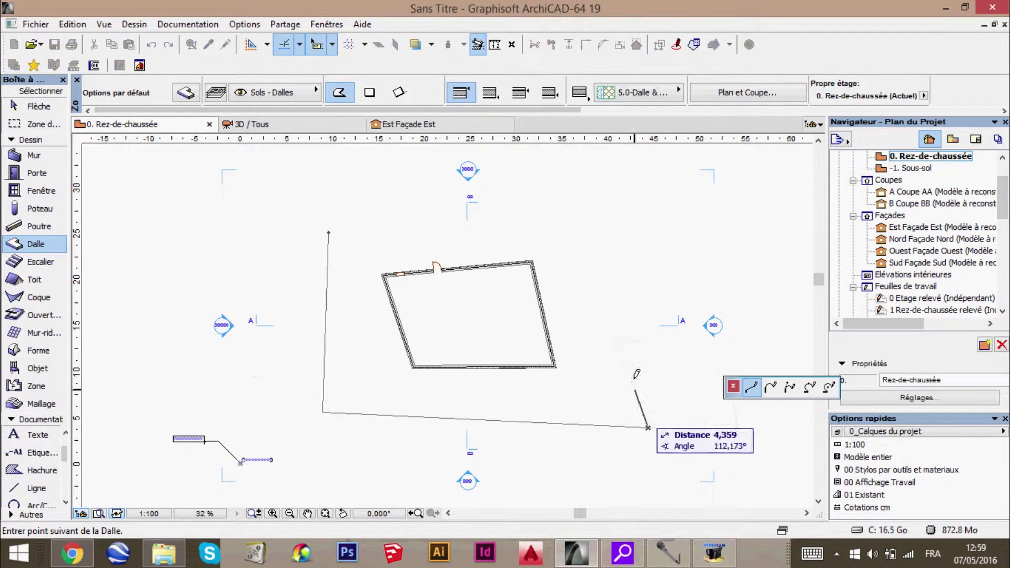
pyautogui.click(602, 242)
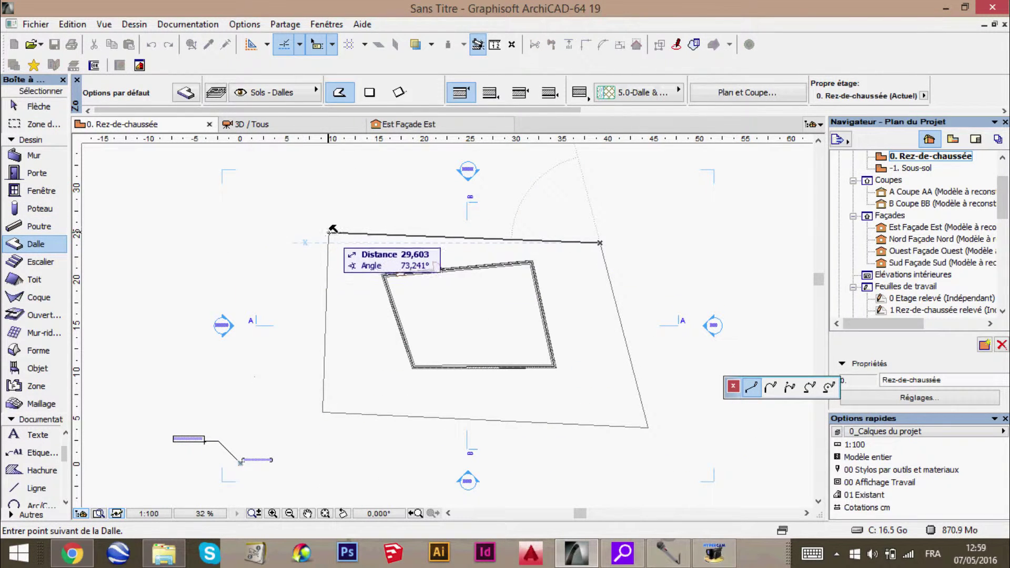
pyautogui.click(329, 232)
# Open the settings of the four grouped walls and set their top link to Non lié
pyautogui.click(38, 105)
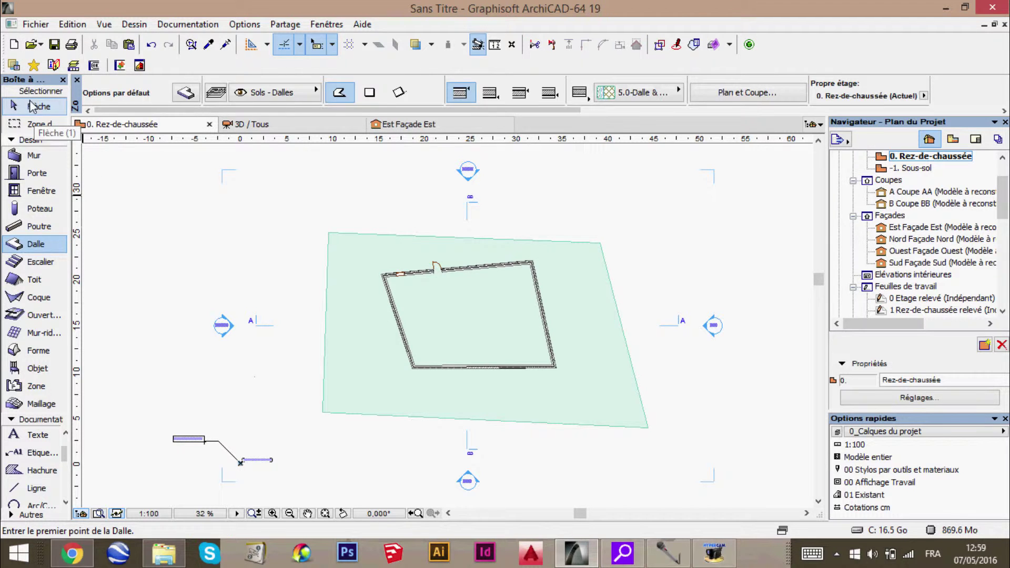
pyautogui.click(420, 272)
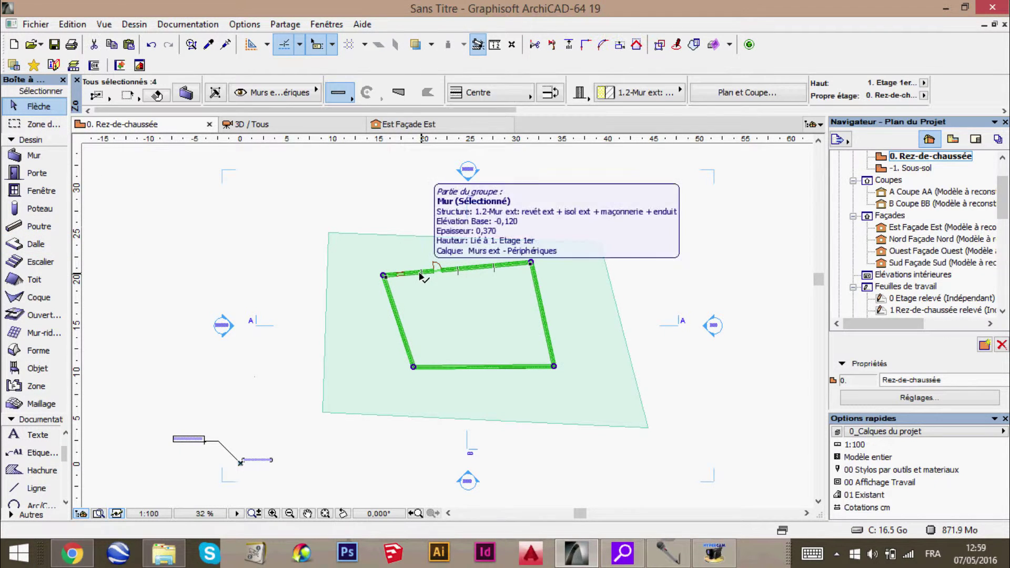
pyautogui.rightClick(420, 273)
pyautogui.click(451, 206)
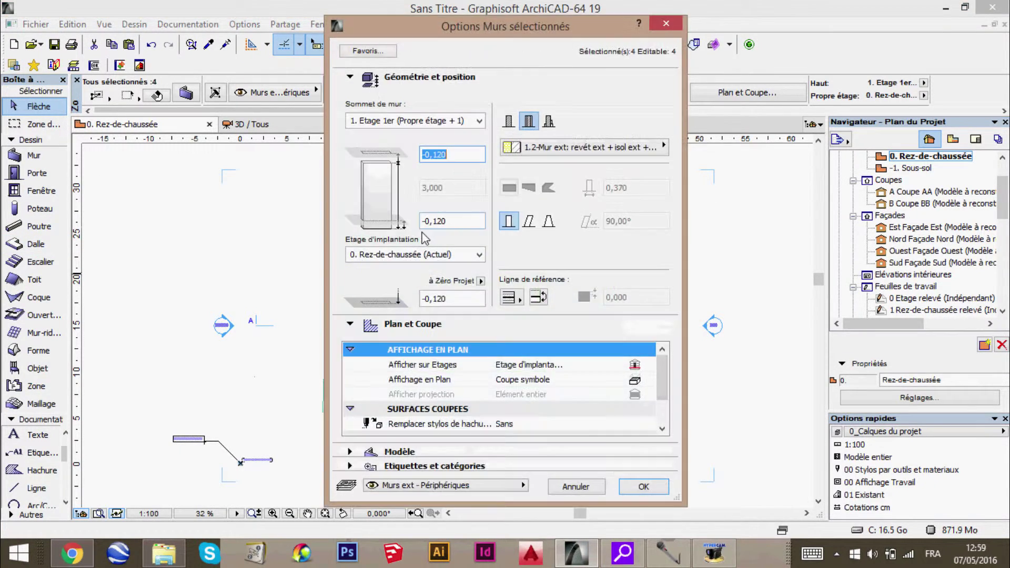
pyautogui.click(479, 121)
pyautogui.click(445, 171)
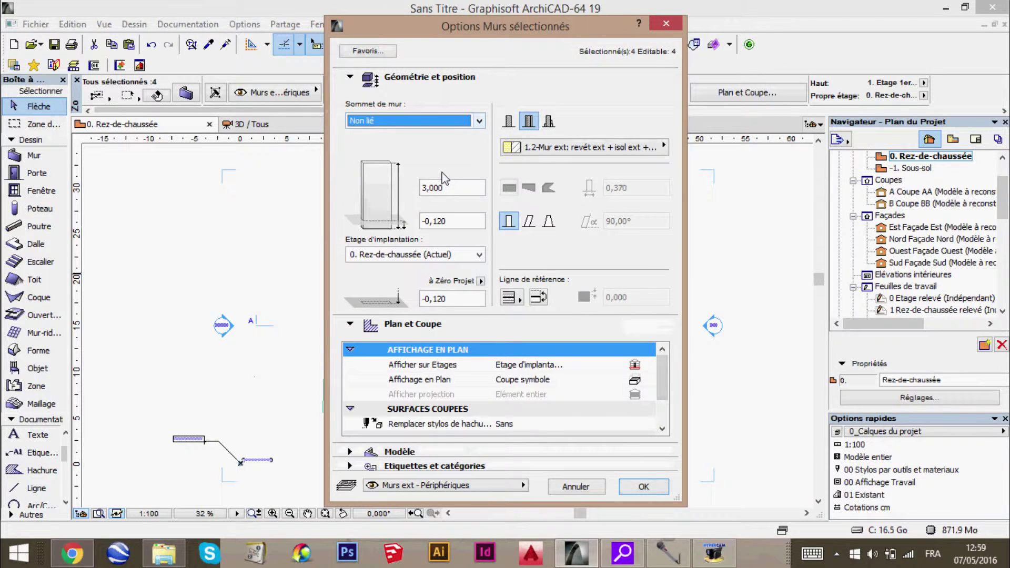
# Set the selected walls' height to 2,700 and their base offset to 0
pyautogui.click(448, 189)
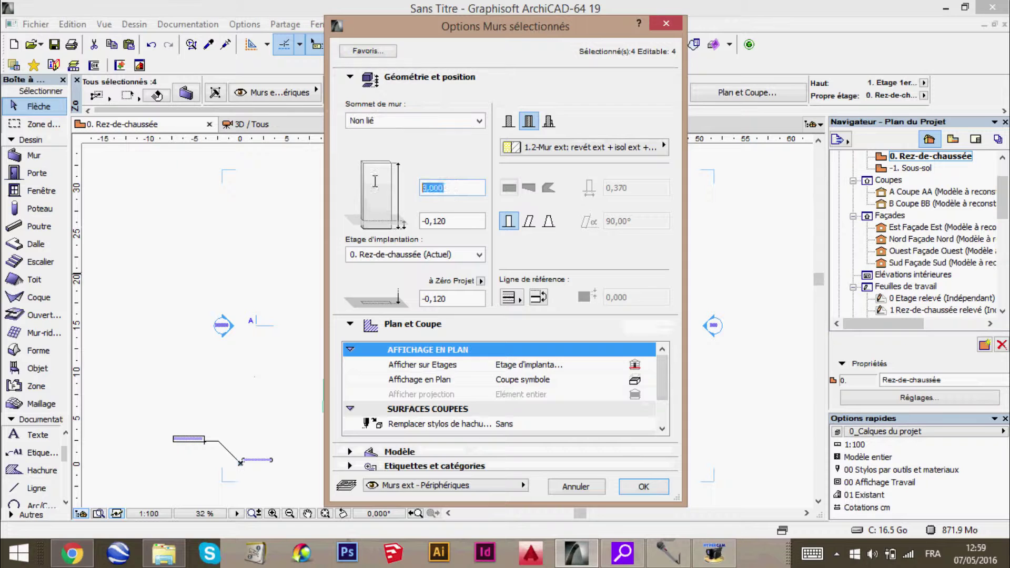
pyautogui.write('2,7')
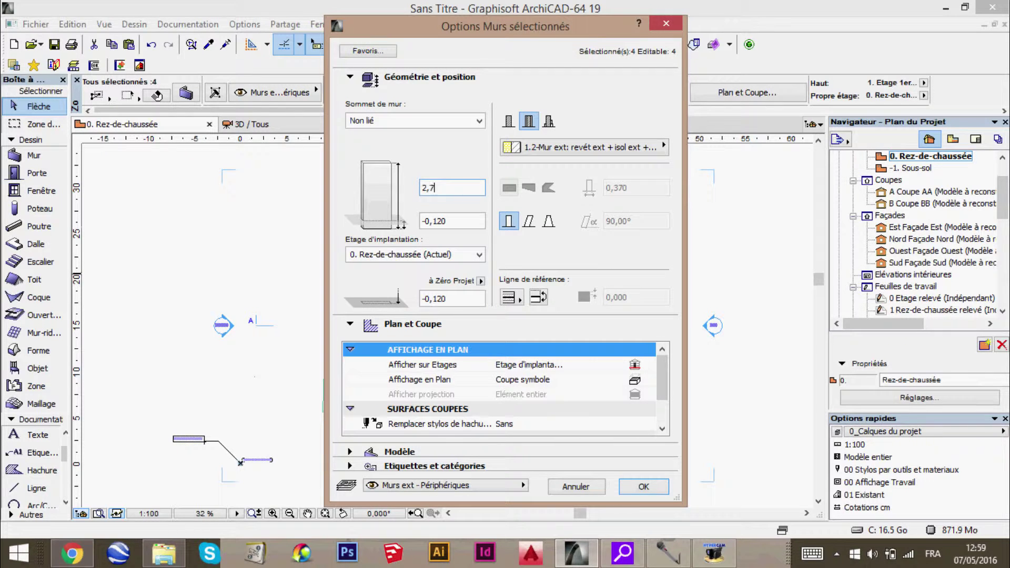
pyautogui.write('00')
pyautogui.click(460, 222)
pyautogui.write('0')
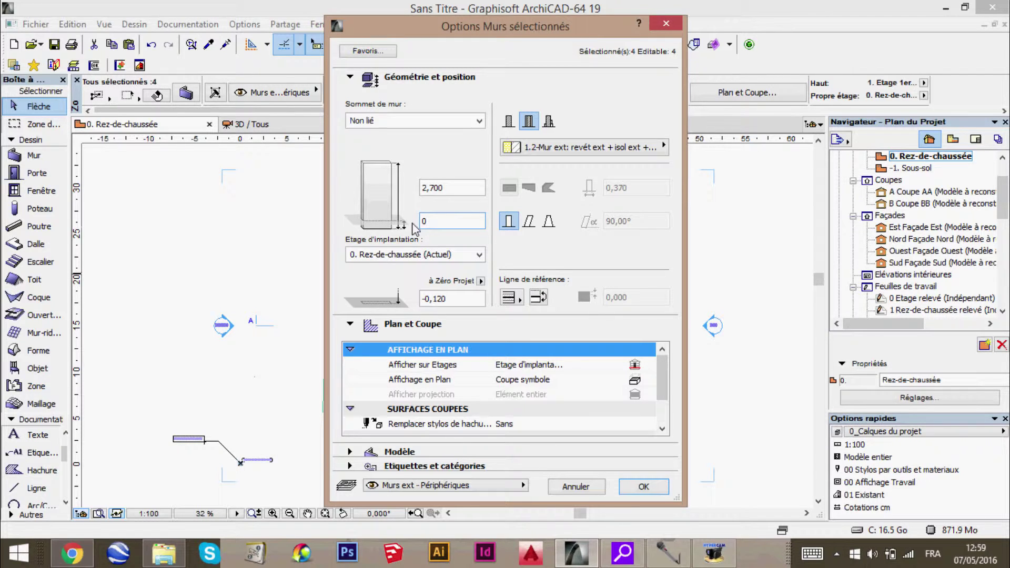
pyautogui.press('Return')
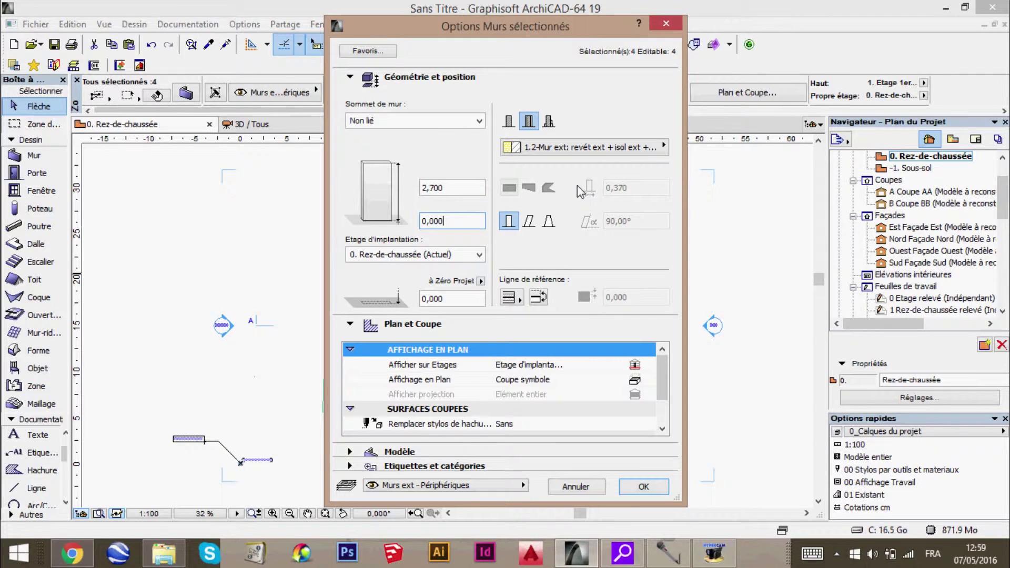
# Change the selected walls to a basic single-material structure with a thickness of 0,400
pyautogui.click(508, 122)
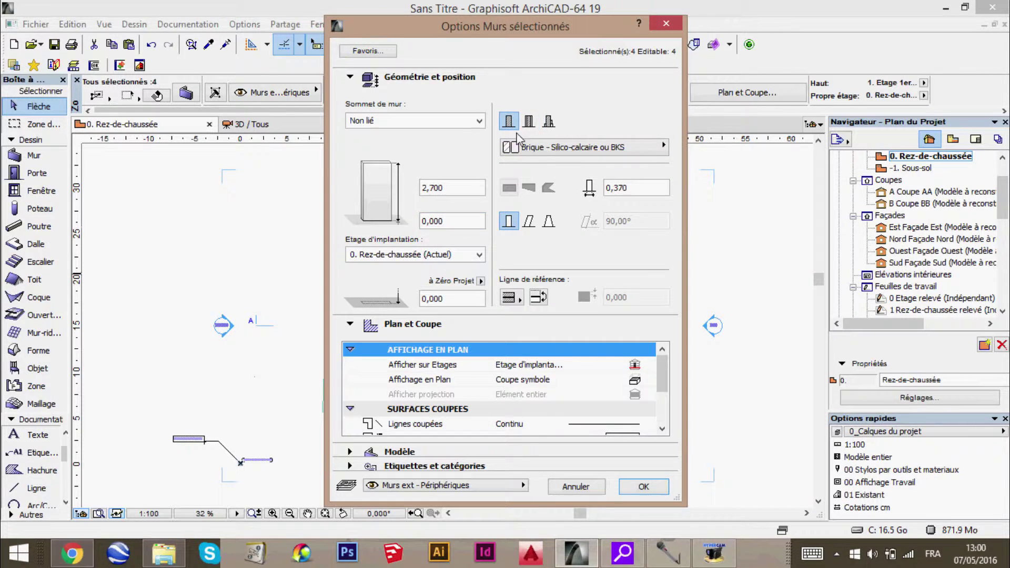
pyautogui.moveTo(641, 187); pyautogui.dragTo(580, 199)
pyautogui.write('0,400')
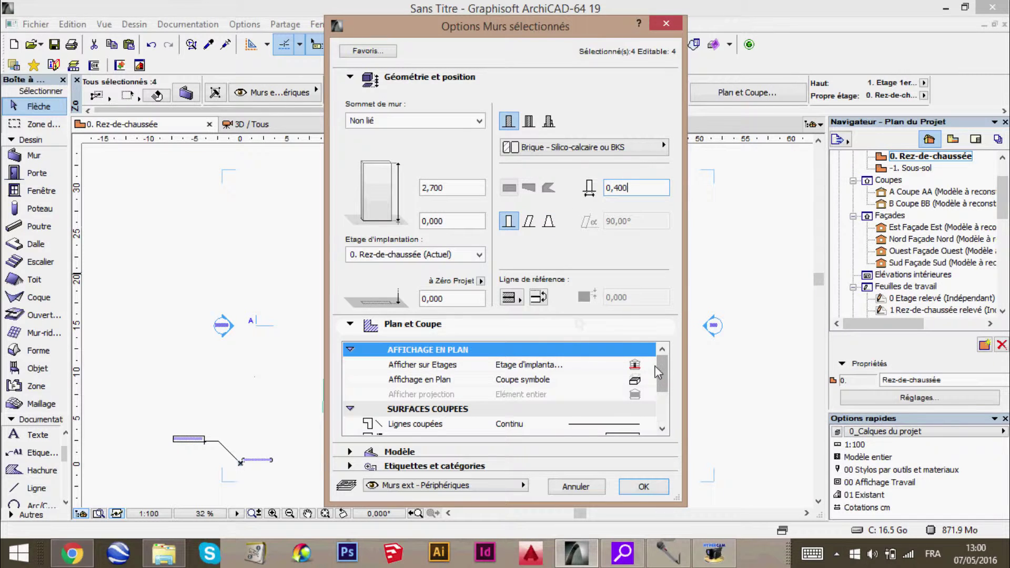
# Override the walls' cut fill pens with Avant-plan, choose black pen 1 for the foreground hatch, and apply the wall settings
pyautogui.moveTo(661, 376); pyautogui.dragTo(662, 386)
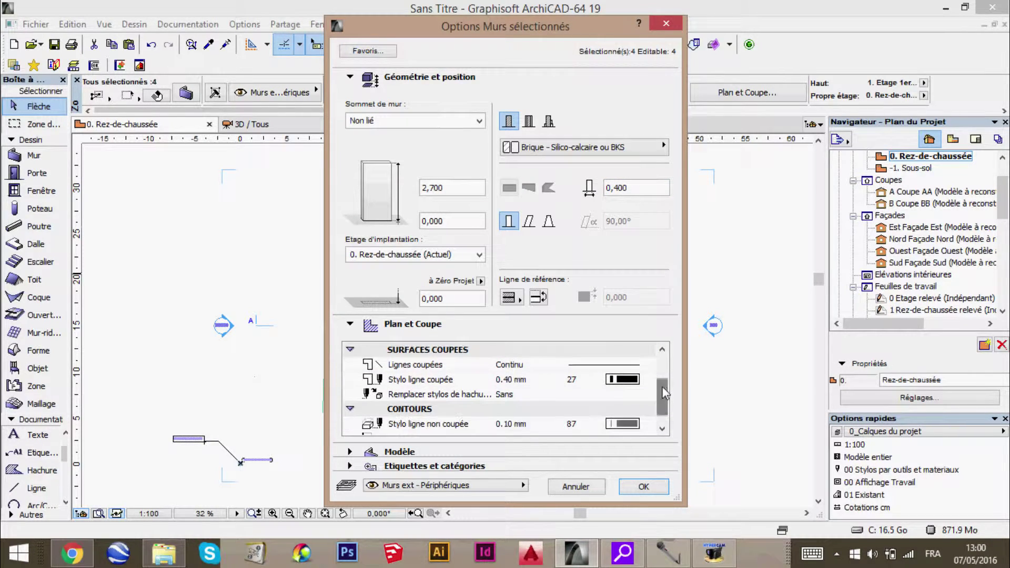
pyautogui.click(456, 395)
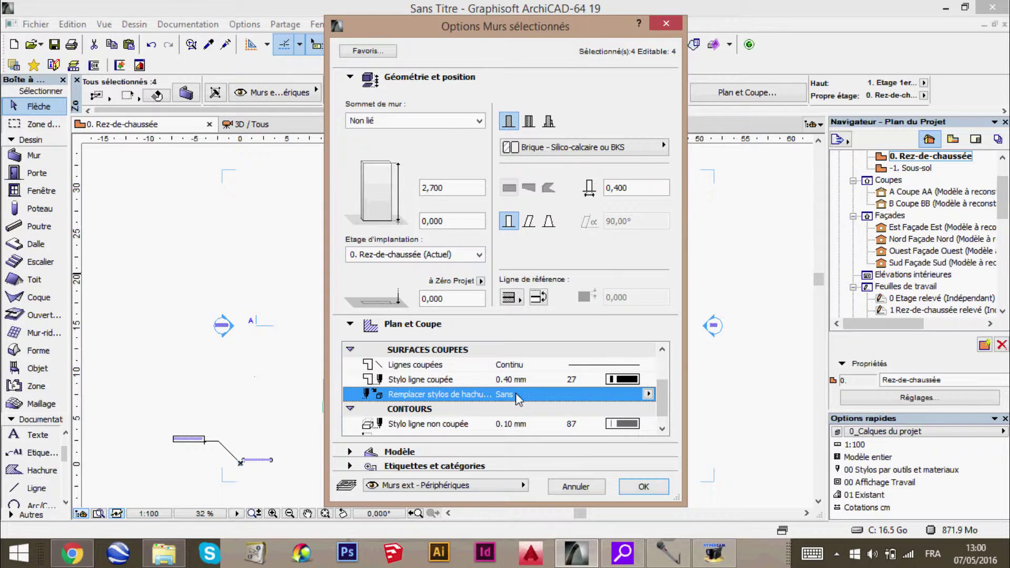
pyautogui.click(648, 394)
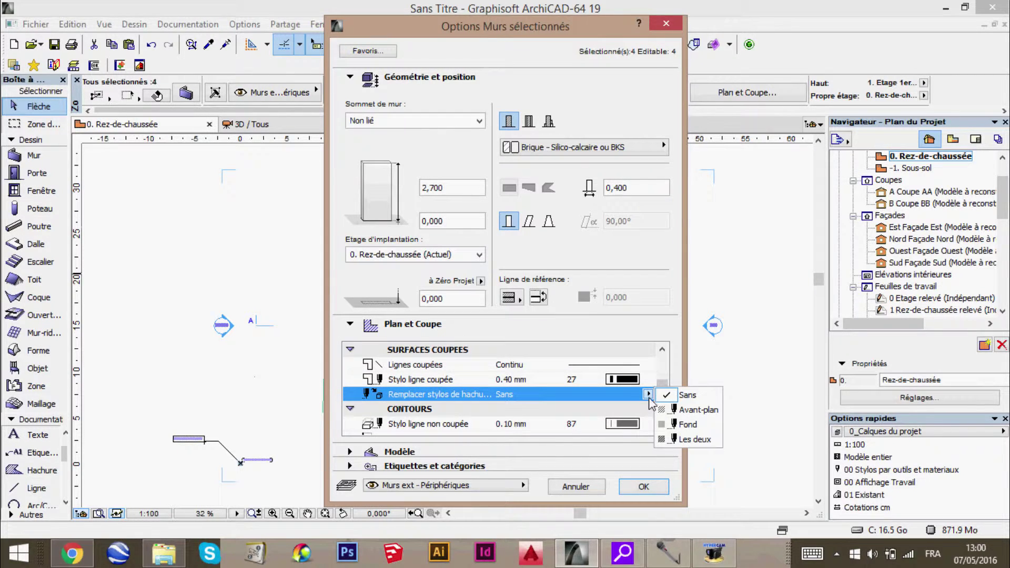
pyautogui.click(691, 412)
pyautogui.scroll(-1, 648, 394)
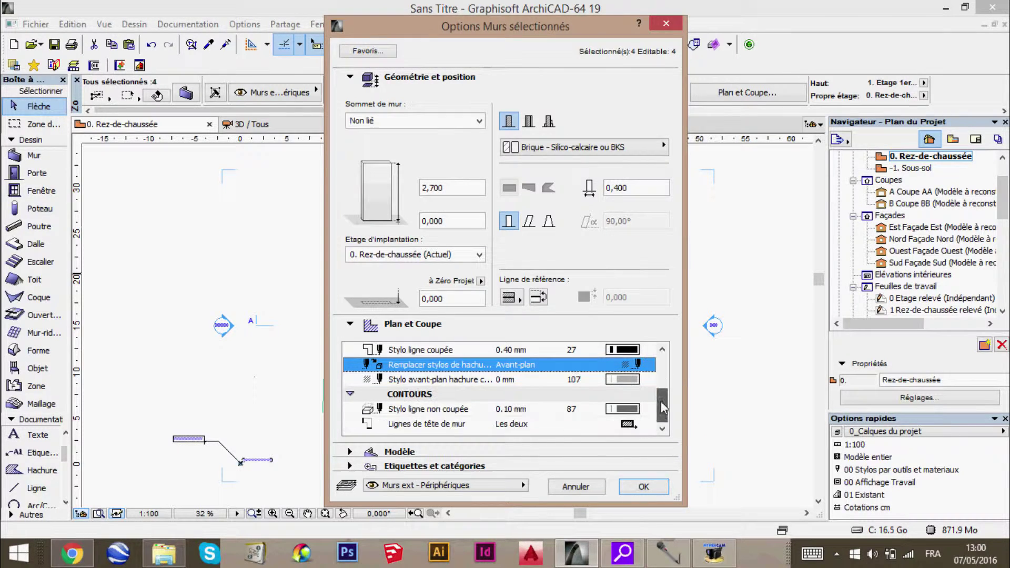
pyautogui.click(630, 383)
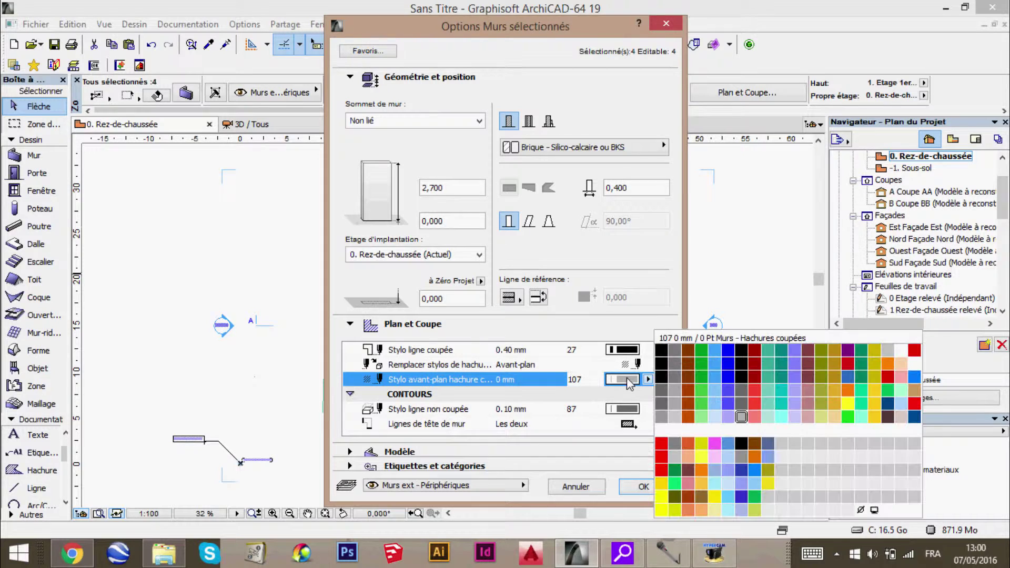
pyautogui.click(661, 349)
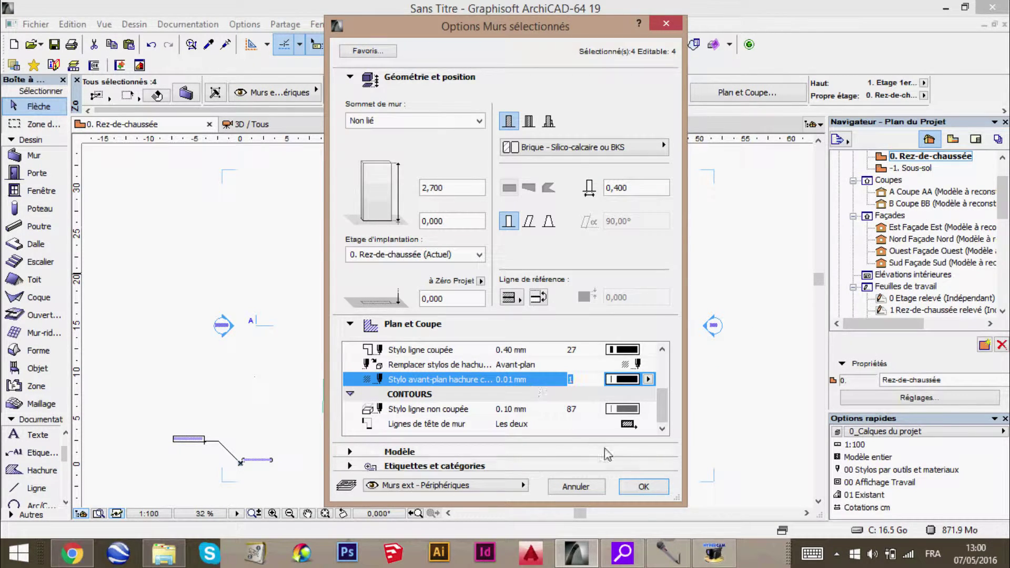
pyautogui.click(643, 487)
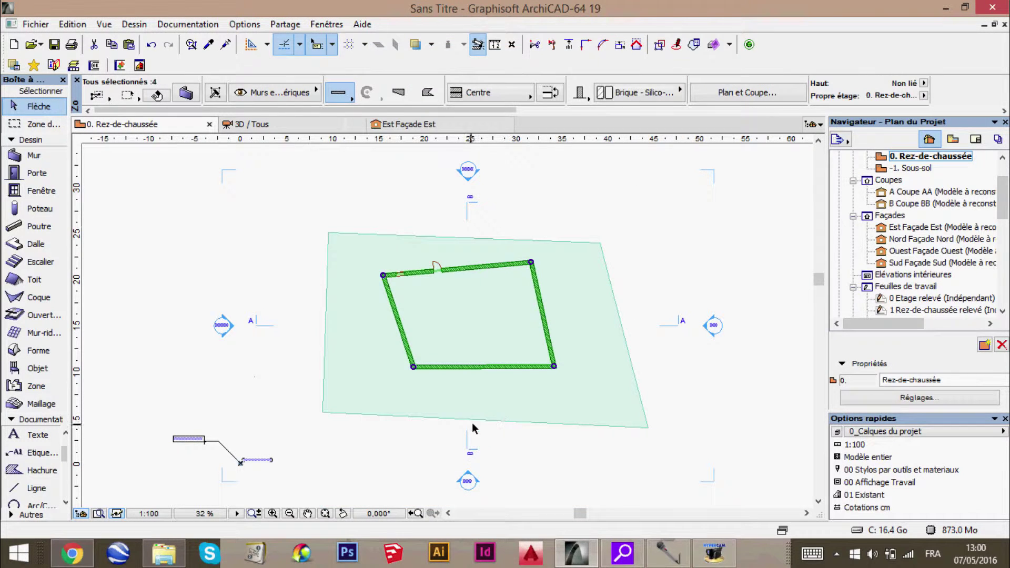
# Check the new wall hatch up close, try the pen set 01 Pré-impression (materiaux gris), and switch to 06 Impression 50 - Noir
pyautogui.click(470, 451)
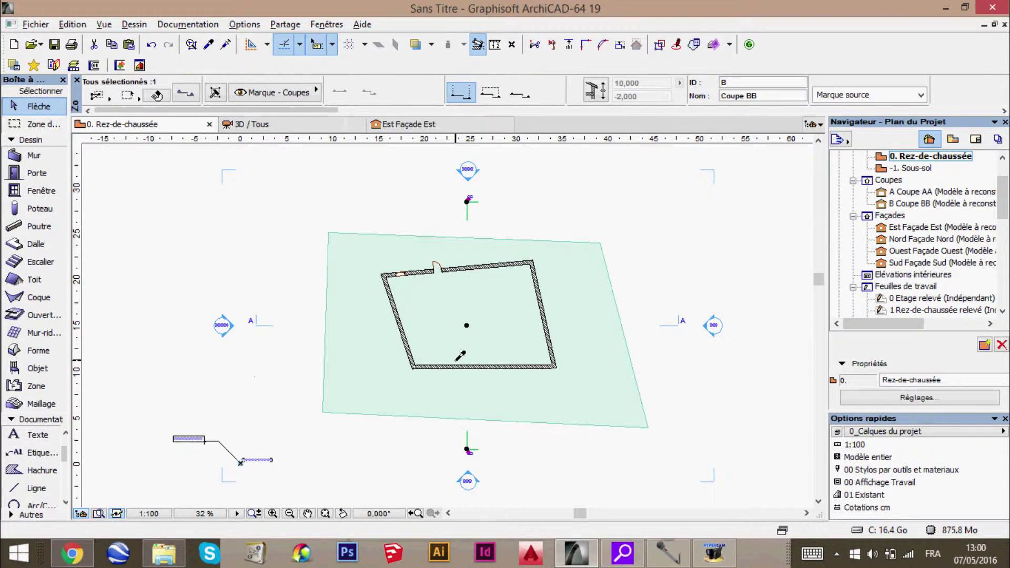
pyautogui.keyDown('alt'); pyautogui.scroll(1, 456, 361); pyautogui.keyUp('alt')
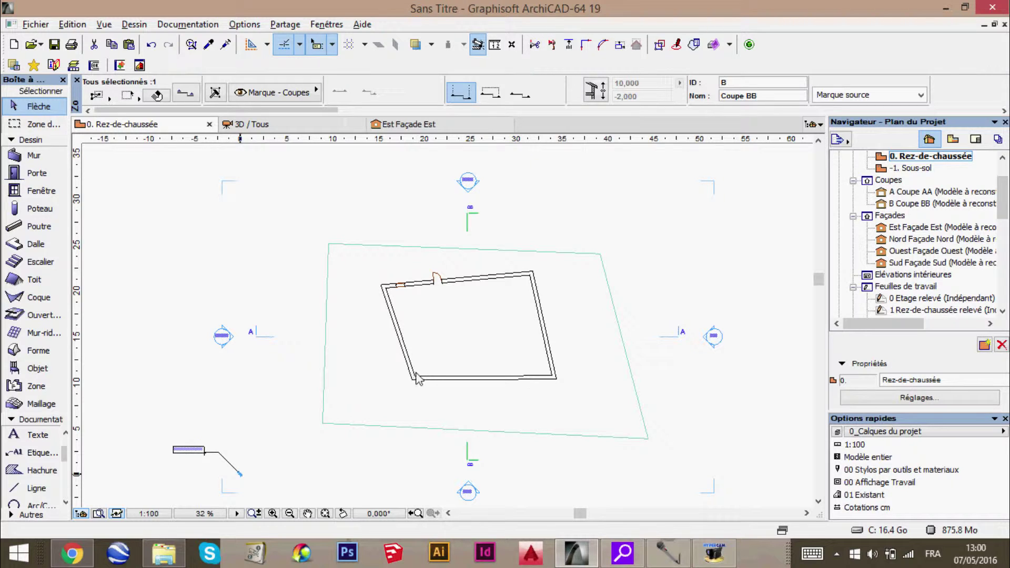
pyautogui.scroll(3, 441, 384)
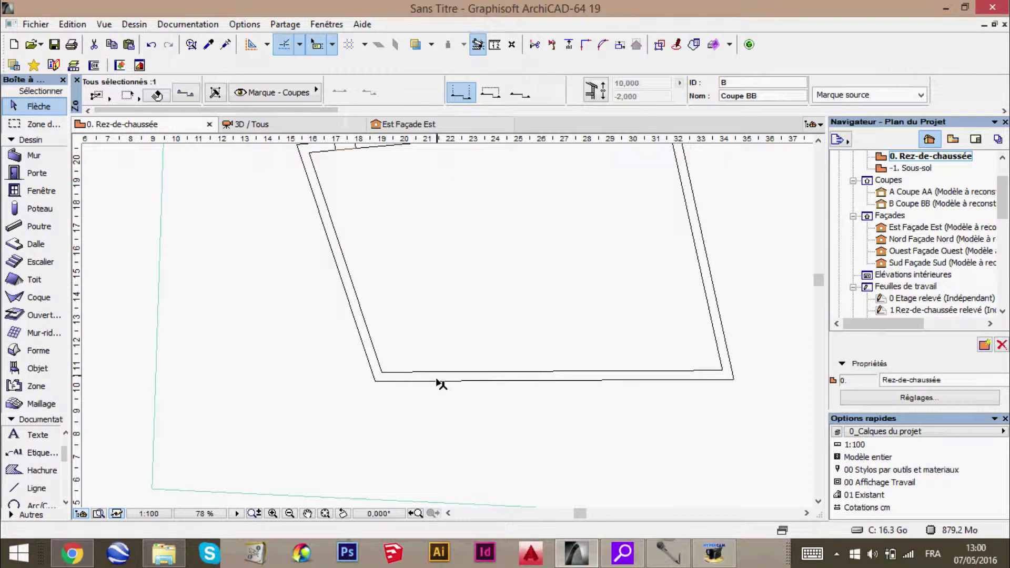
pyautogui.scroll(1, 441, 383)
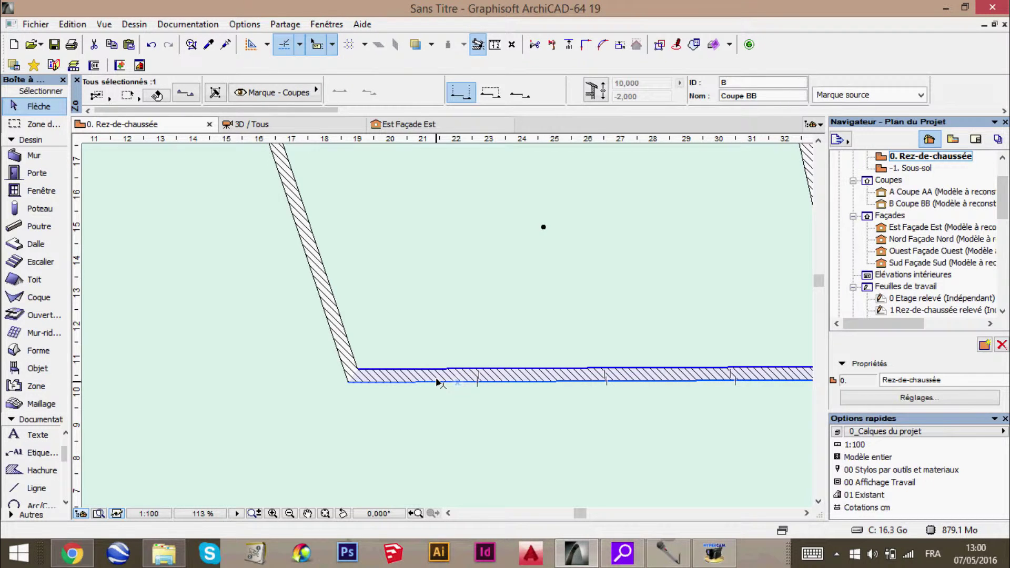
pyautogui.scroll(-3, 439, 382)
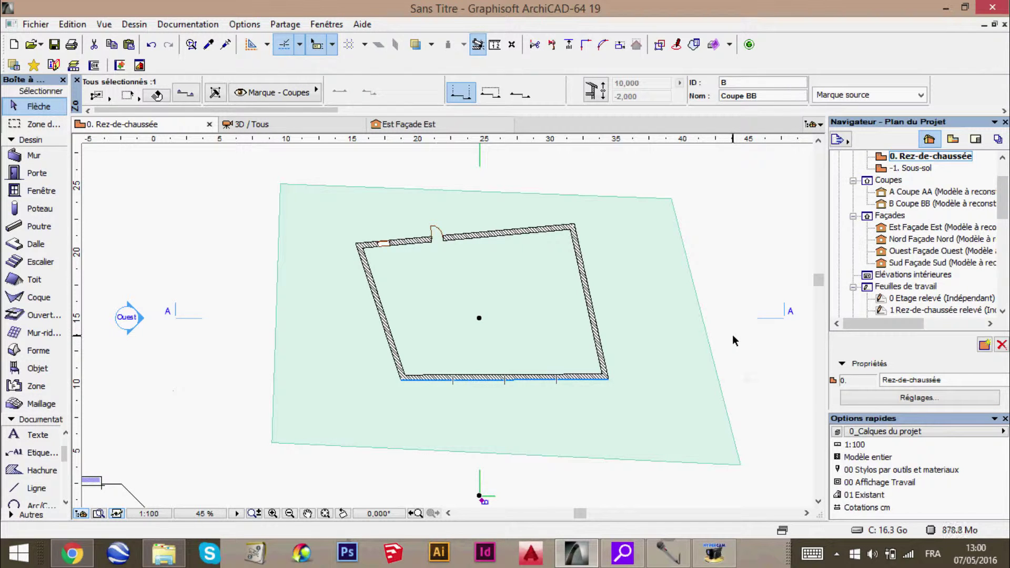
pyautogui.click(936, 470)
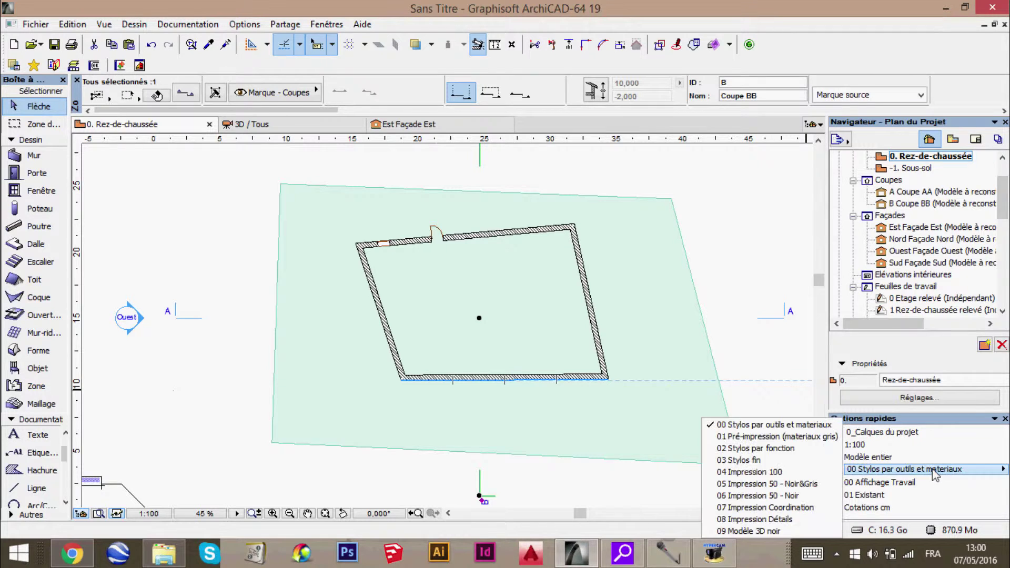
pyautogui.click(785, 438)
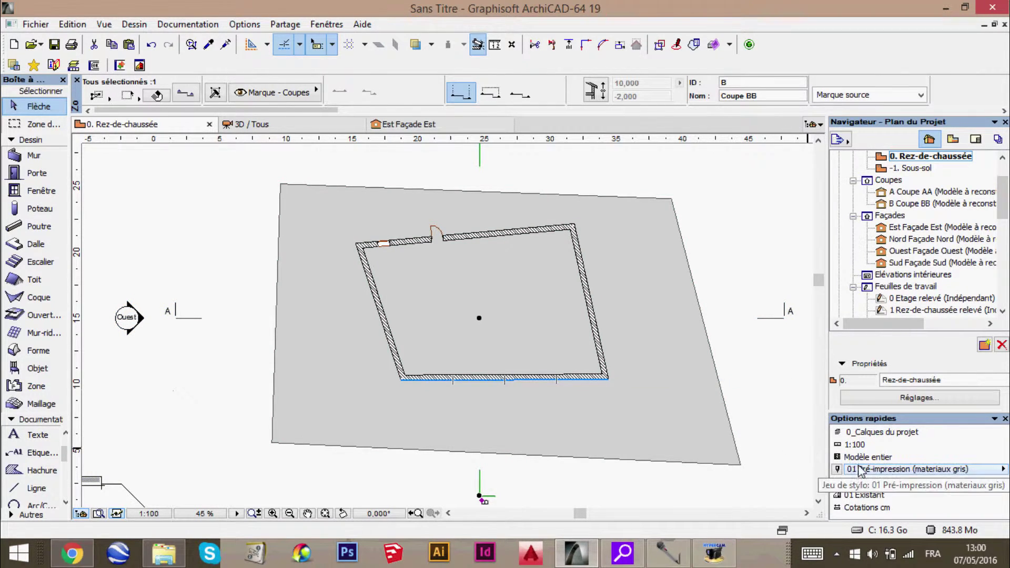
pyautogui.click(763, 496)
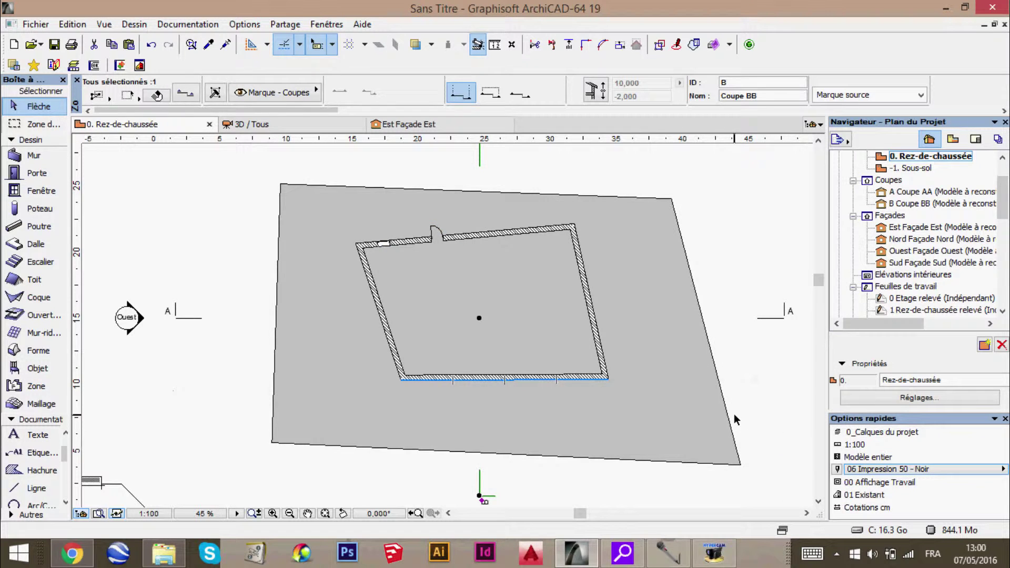
pyautogui.click(741, 364)
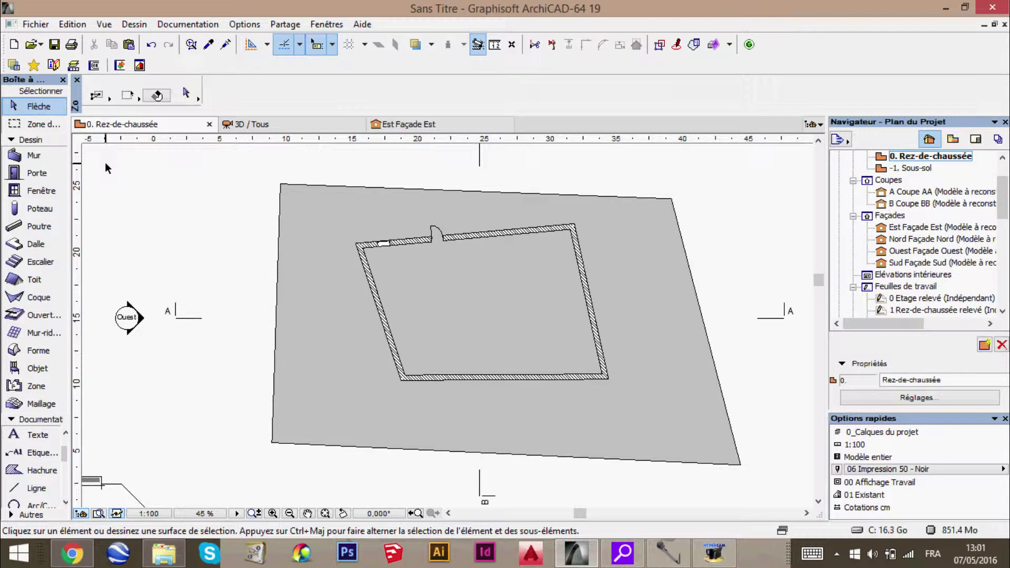
# Examine the pens and line thicknesses of the pen set 06 Impression 50 - Noir, leaving the settings unchanged
pyautogui.click(177, 26)
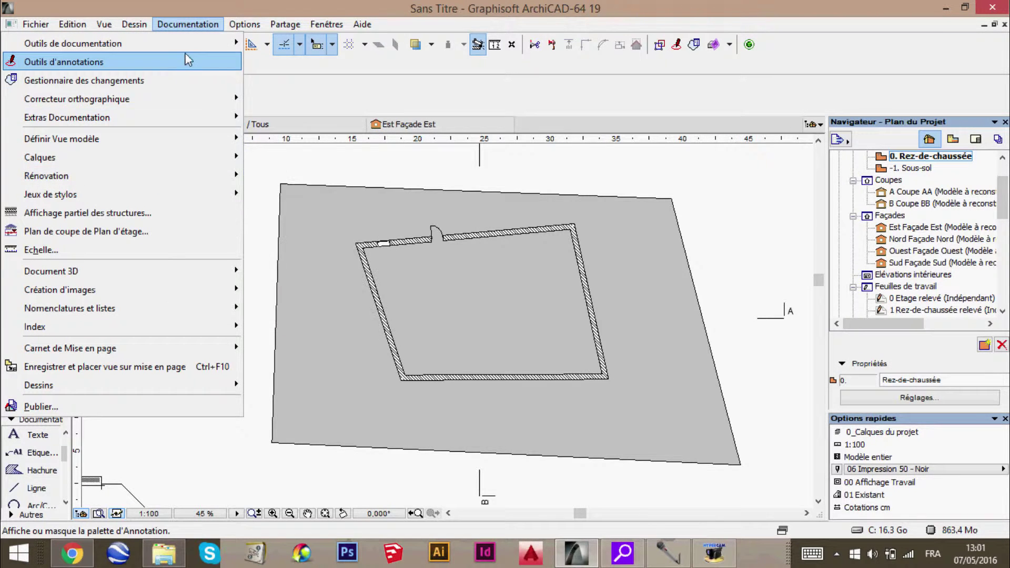
pyautogui.moveTo(193, 203)
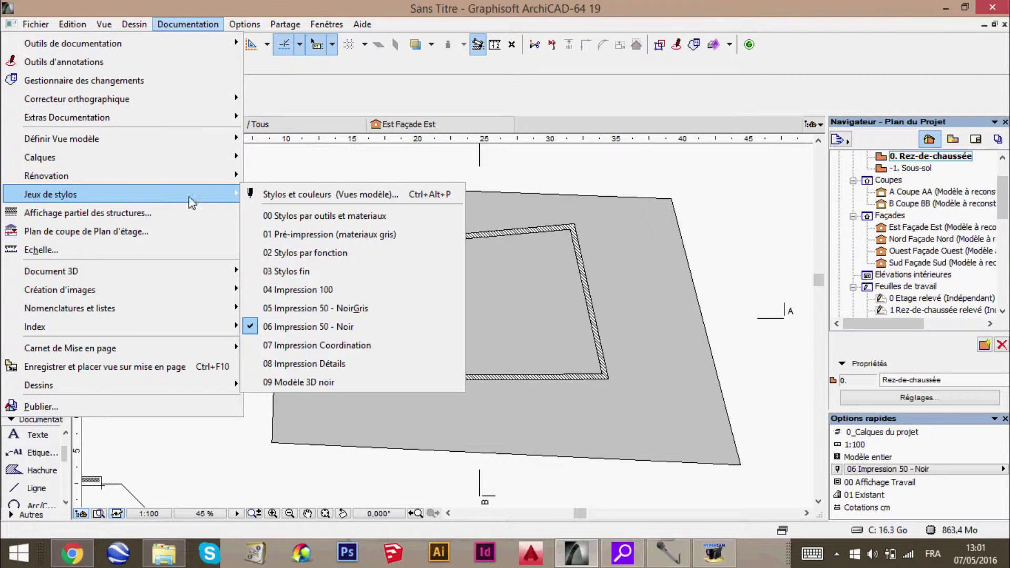
pyautogui.click(258, 196)
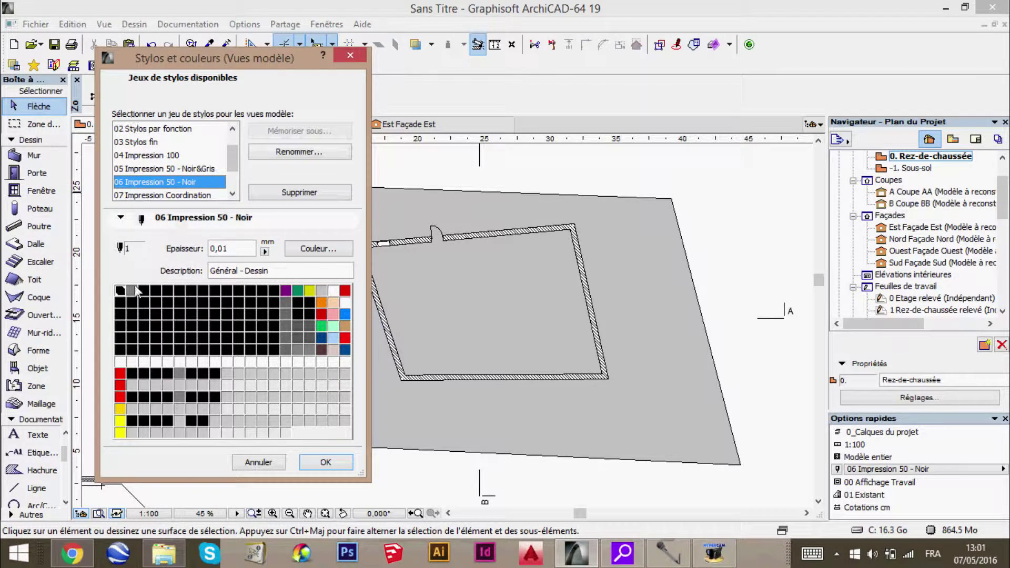
pyautogui.click(149, 296)
pyautogui.click(202, 304)
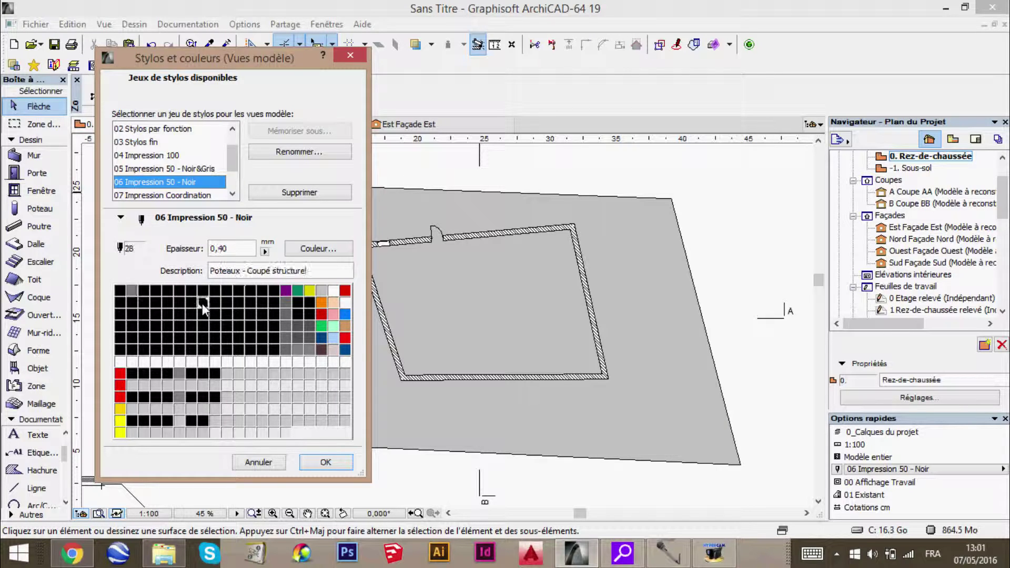
pyautogui.click(203, 326)
pyautogui.click(155, 290)
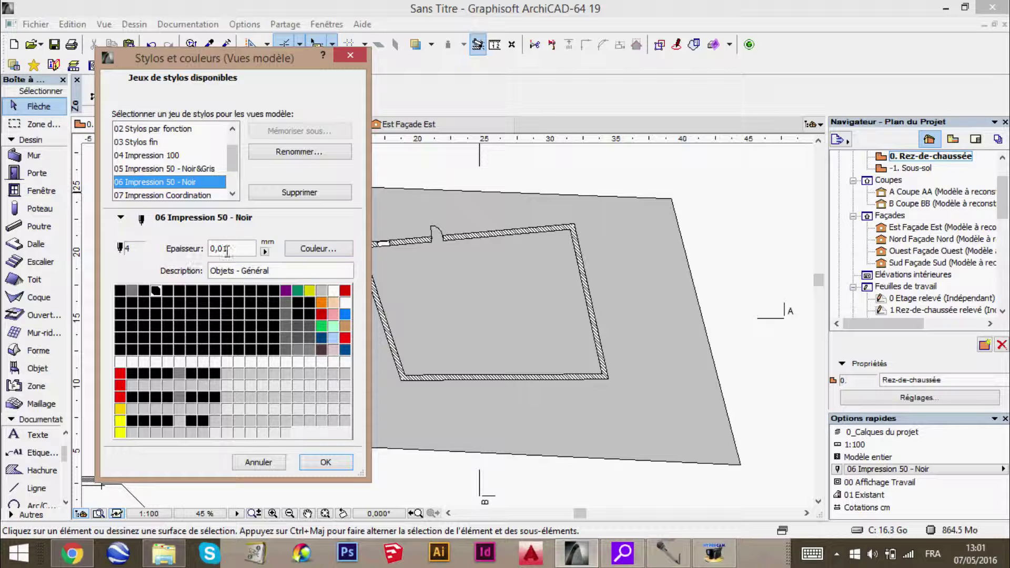
pyautogui.moveTo(227, 252); pyautogui.dragTo(209, 249)
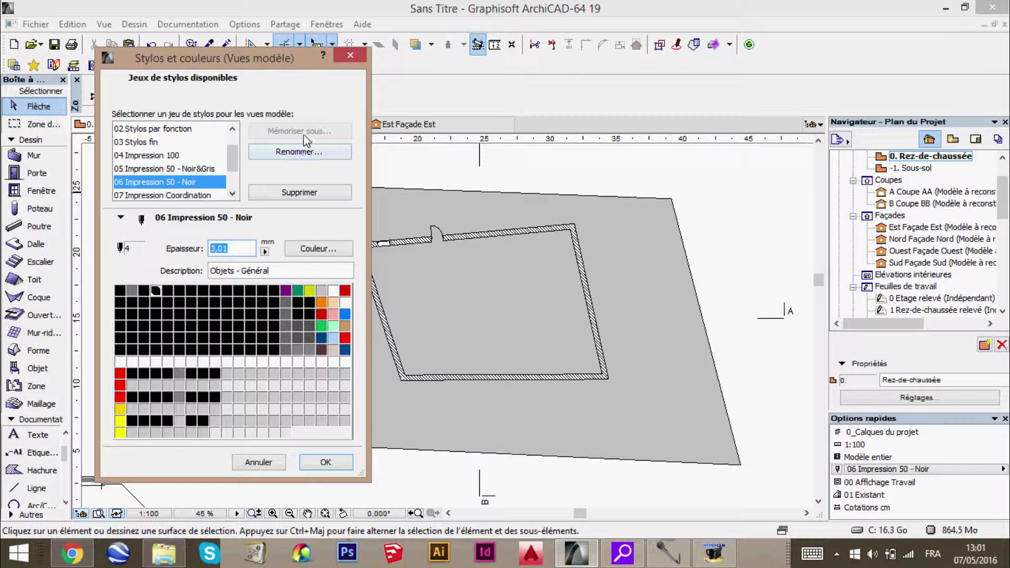
pyautogui.click(341, 57)
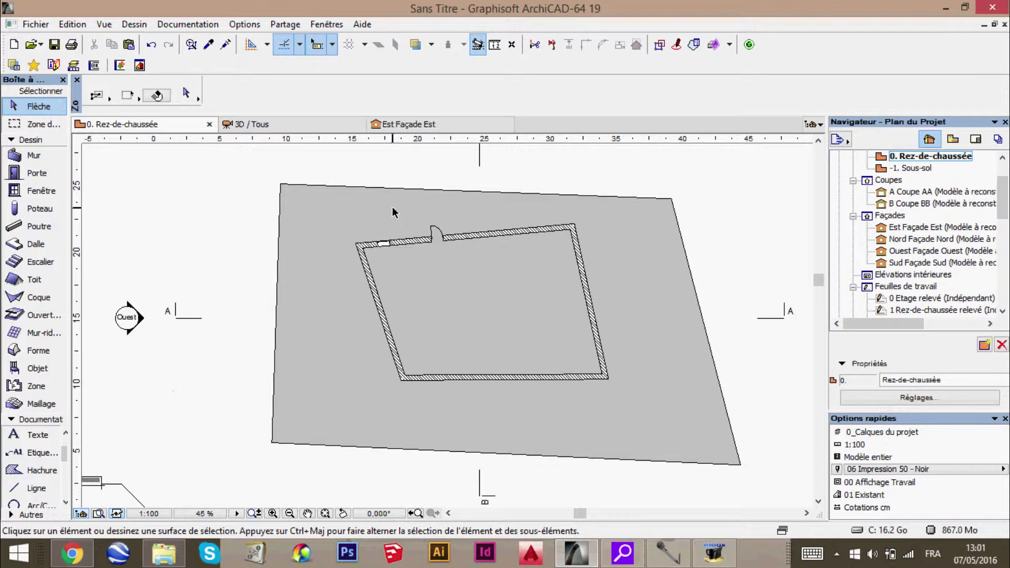
# Open the 3D document 3D-02 Rez - 3D and look at the shadowed walls on the slab
pyautogui.moveTo(1004, 201); pyautogui.dragTo(1005, 237)
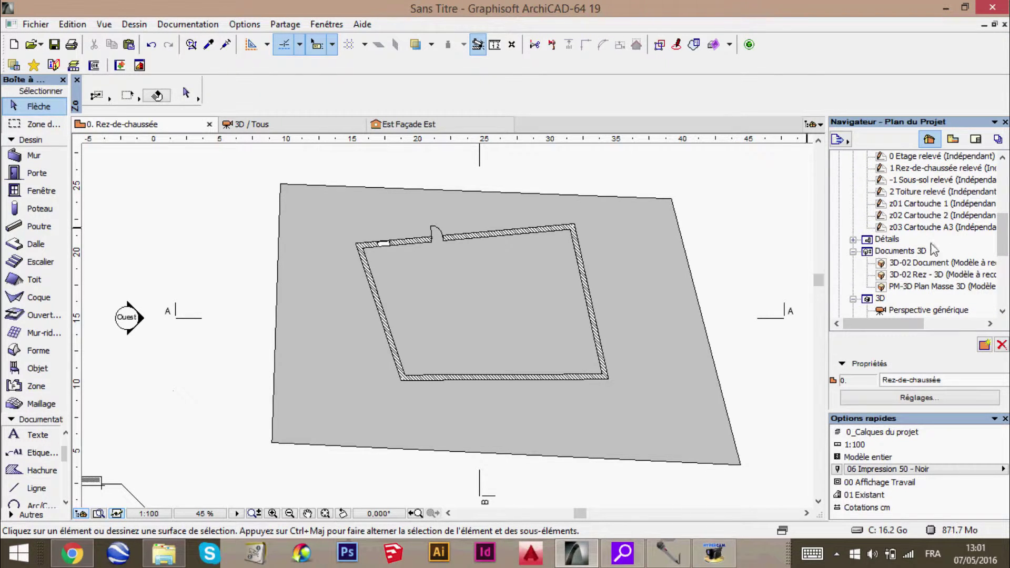
pyautogui.doubleClick(910, 278)
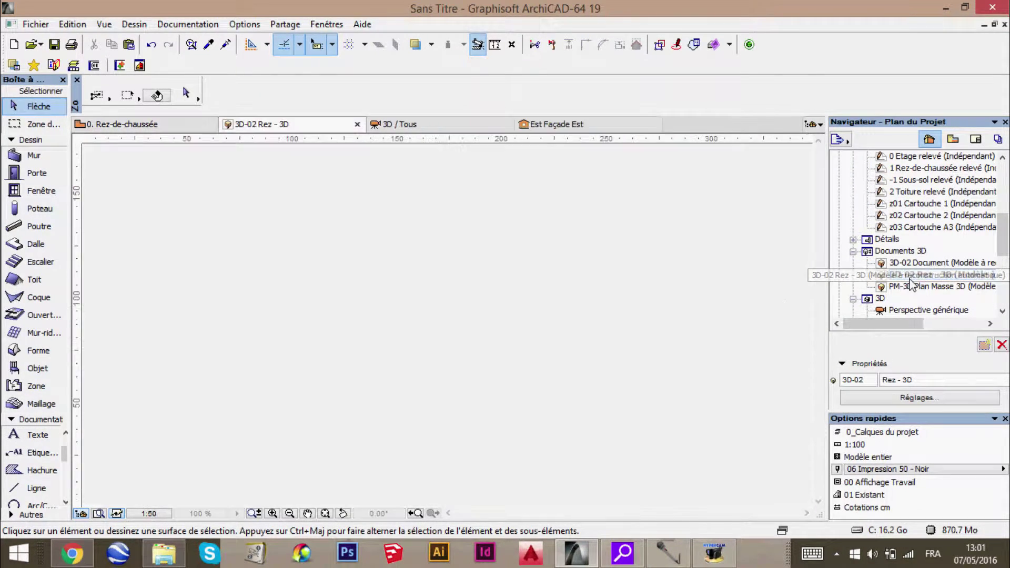
pyautogui.scroll(-3, 608, 344)
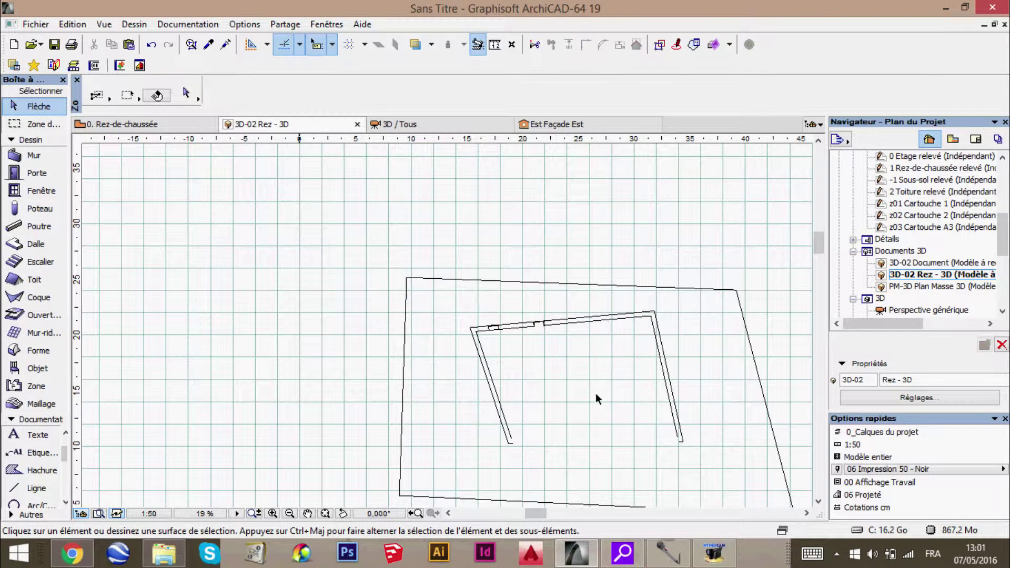
pyautogui.moveTo(821, 247); pyautogui.dragTo(820, 251)
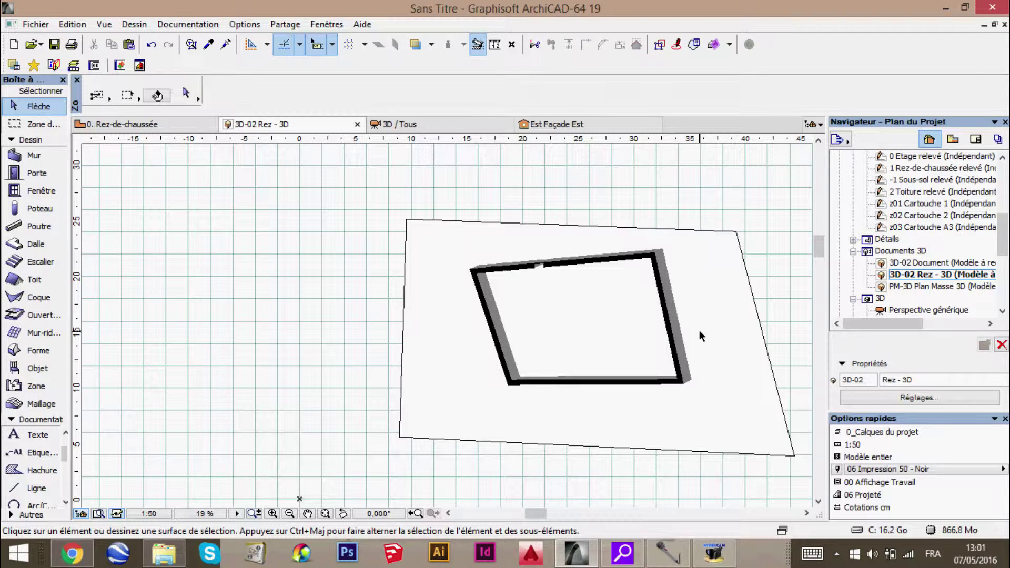
# Open the 3D document PM-3D Plan Masse 3D and set its projection's sun azimuth to 50° and sun altitude to 60°
pyautogui.doubleClick(905, 287)
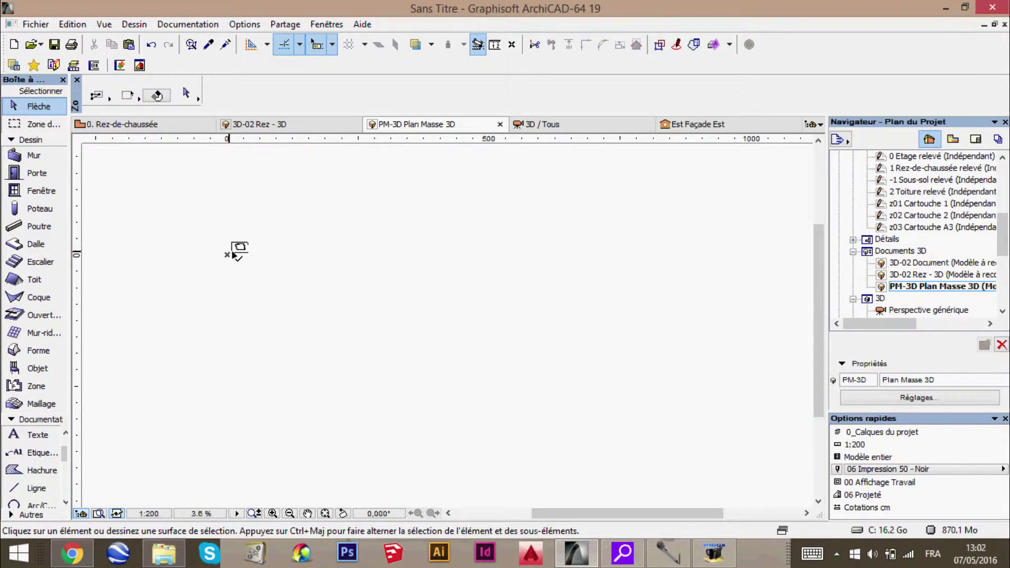
pyautogui.scroll(3, 237, 251)
pyautogui.scroll(7, 236, 250)
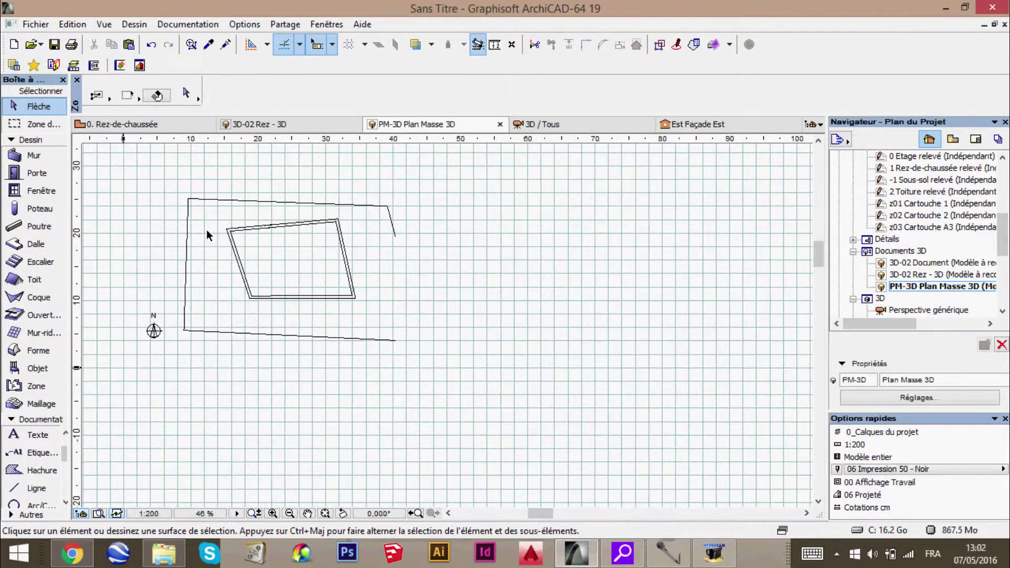
pyautogui.click(888, 399)
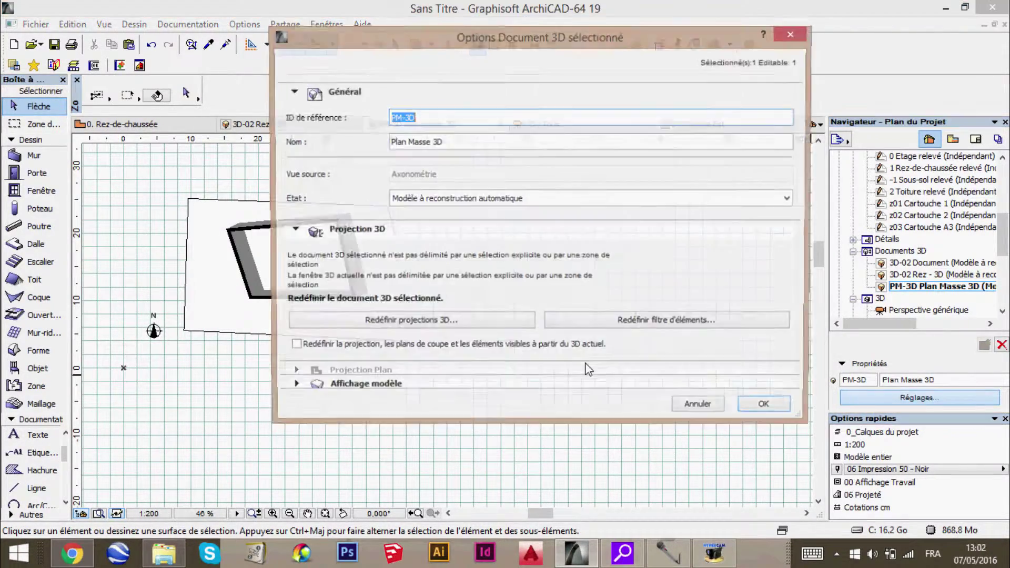
pyautogui.click(383, 322)
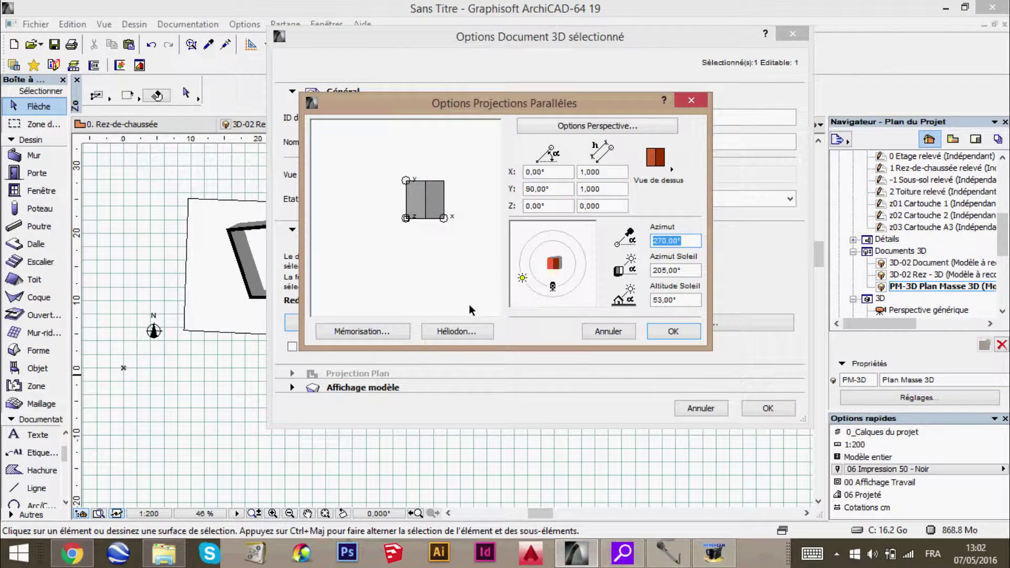
pyautogui.moveTo(522, 278)
pyautogui.mouseDown()
pyautogui.moveTo(532, 247)
pyautogui.moveTo(556, 233)
pyautogui.moveTo(572, 238)
pyautogui.mouseUp()
pyautogui.click(676, 269)
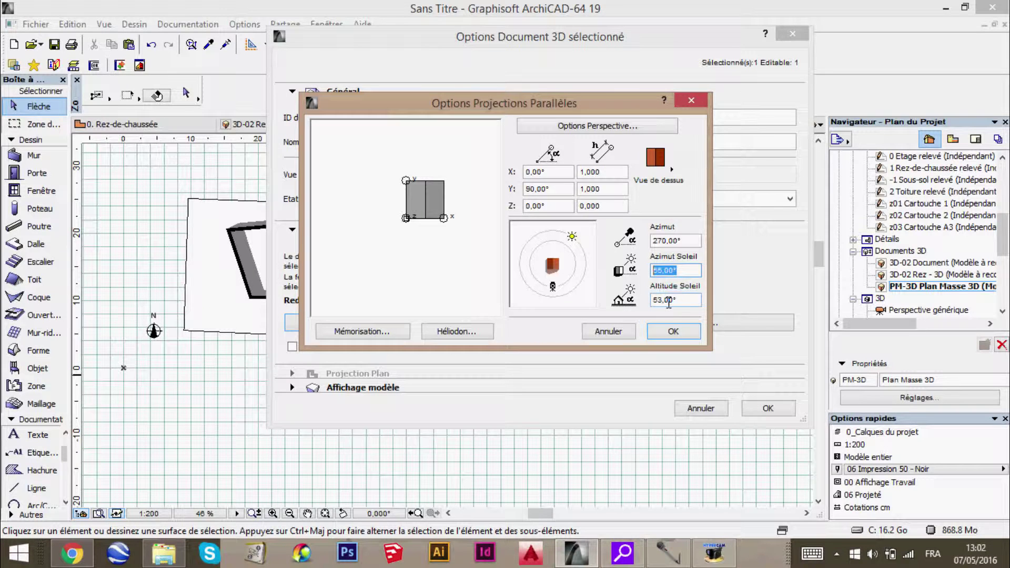
pyautogui.write('50')
pyautogui.click(693, 303)
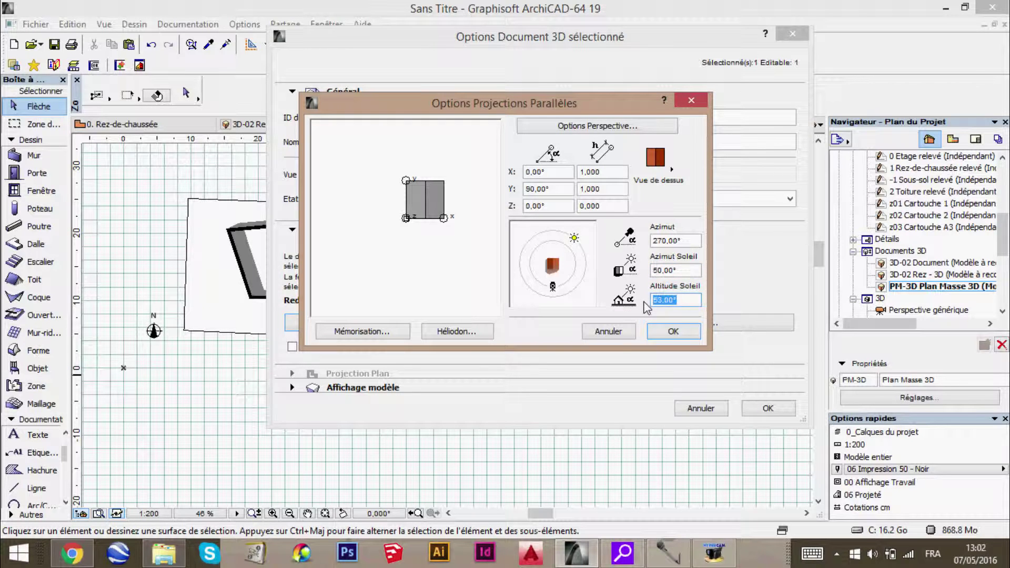
pyautogui.write('60')
# Set the camera azimuth to 60°, replace the top view with an axonometric projection, and apply the settings to the 3D document
pyautogui.click(681, 240)
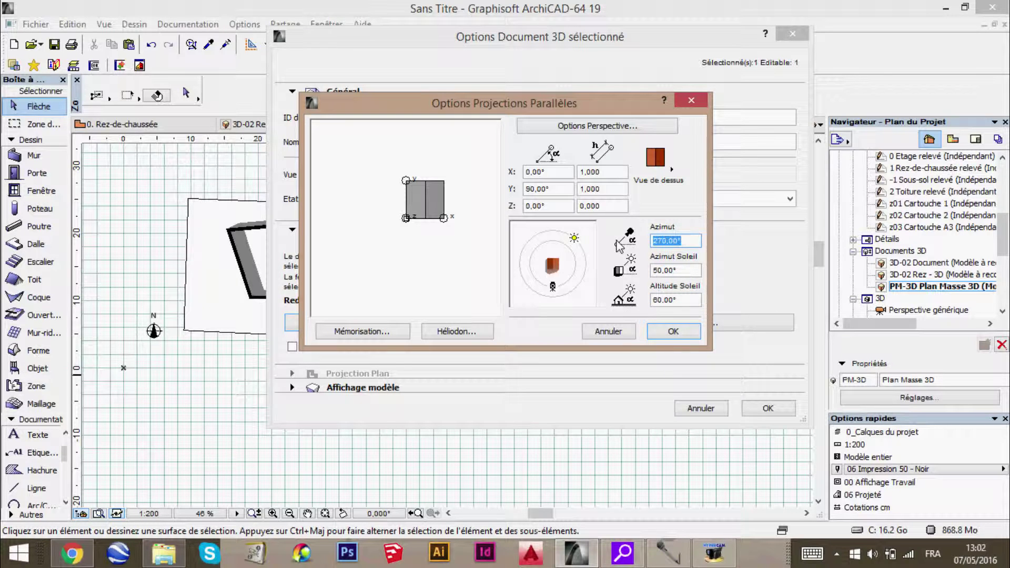
pyautogui.write('60')
pyautogui.press('Return')
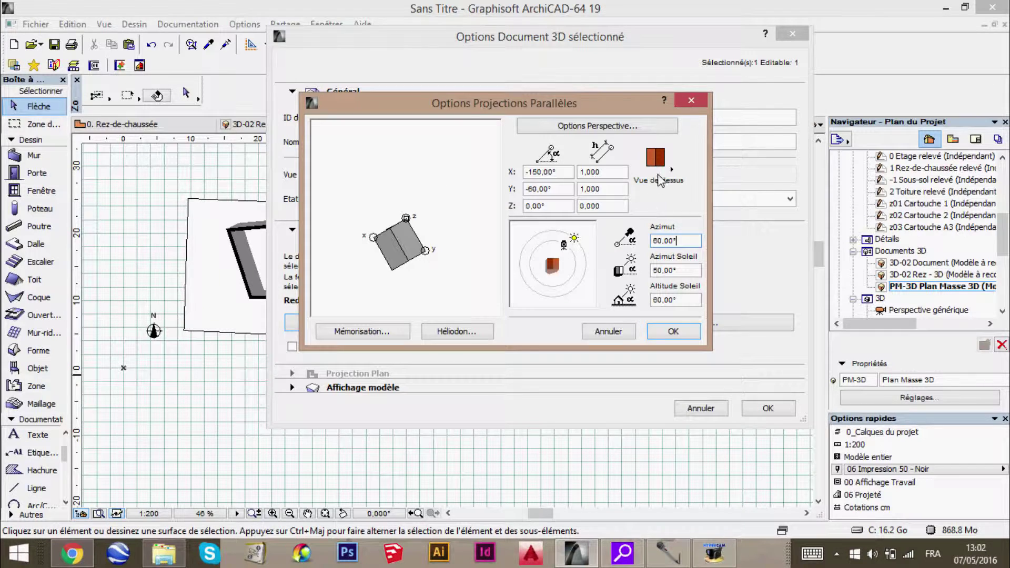
pyautogui.click(672, 169)
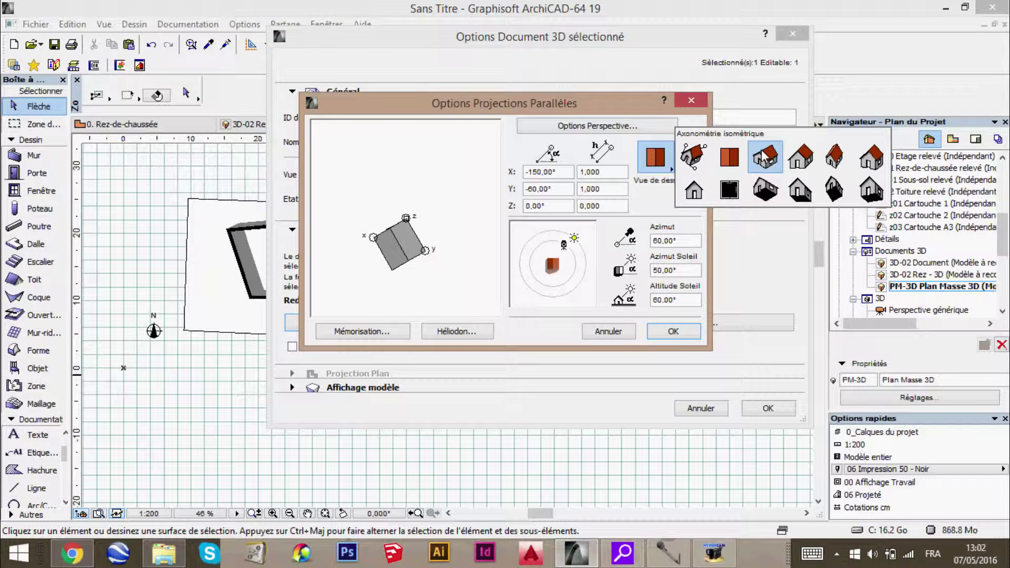
pyautogui.click(799, 158)
pyautogui.click(669, 332)
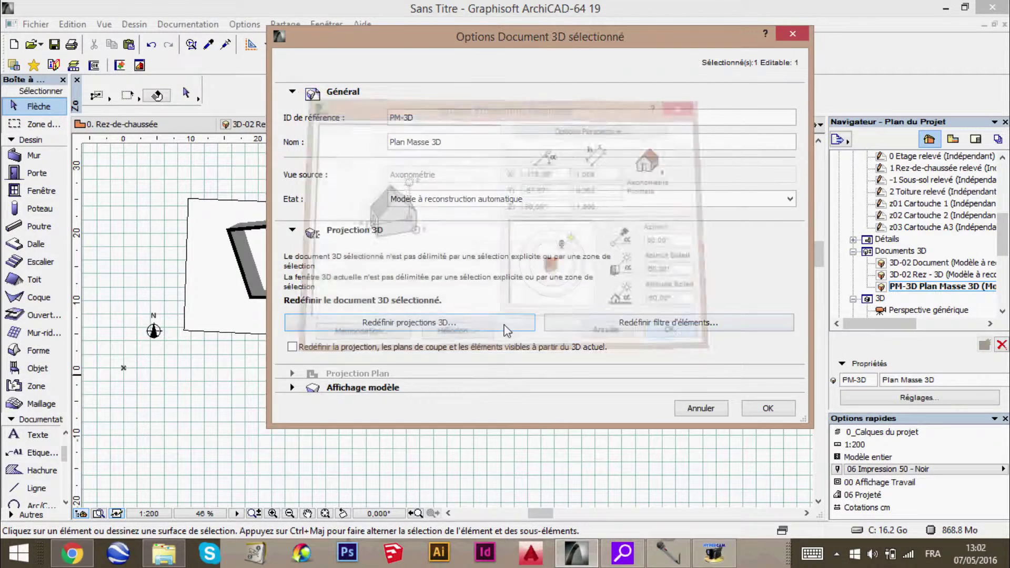
pyautogui.click(747, 413)
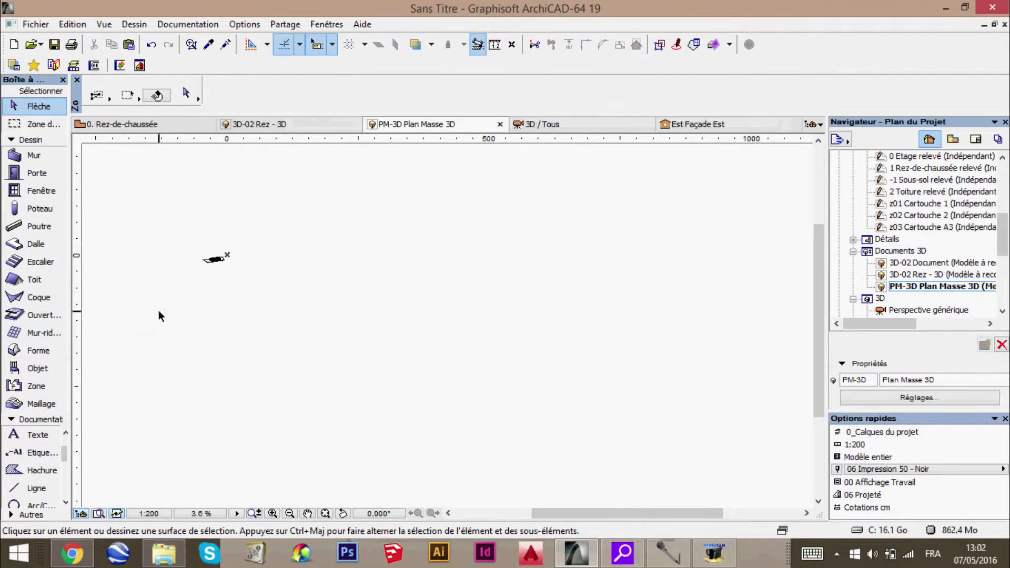
pyautogui.scroll(10, 216, 268)
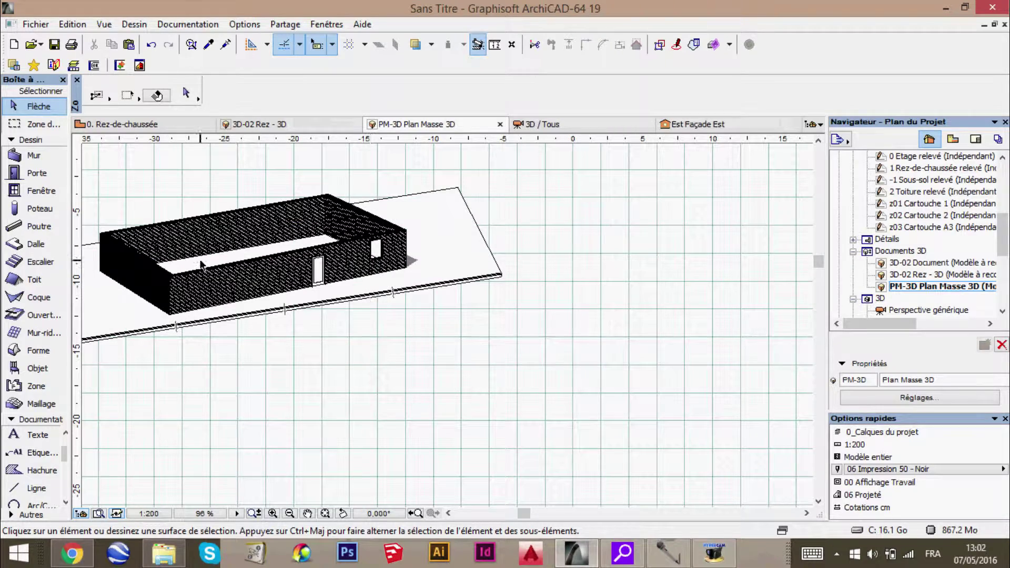
pyautogui.scroll(1, 120, 269)
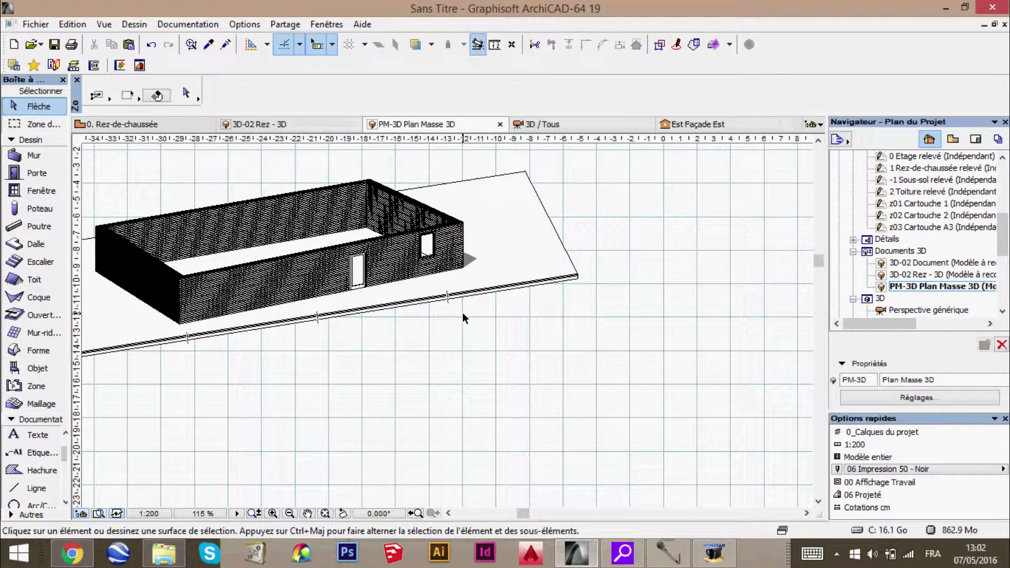
pyautogui.scroll(-2, 389, 270)
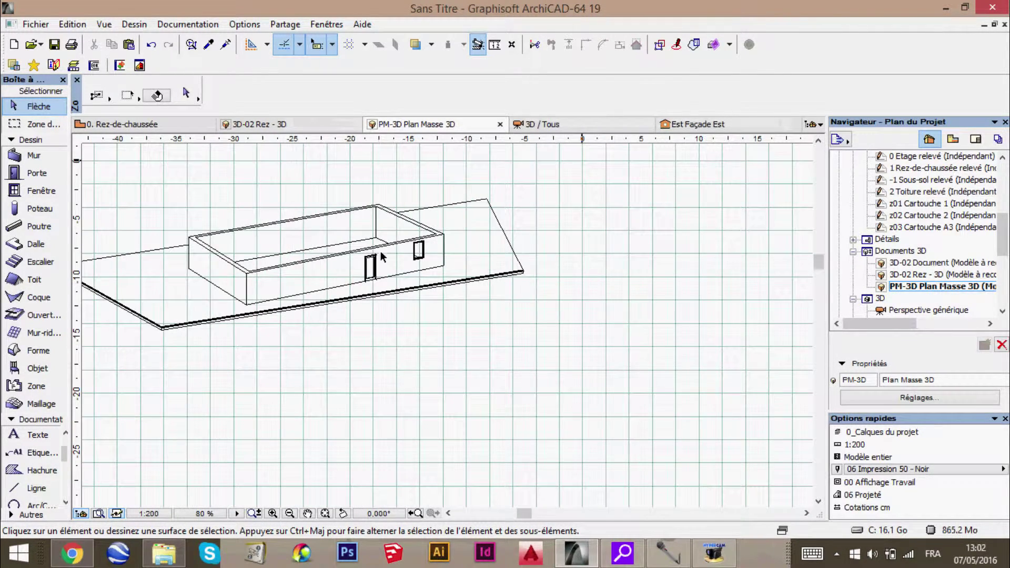
# Return to the Rez-de-chaussée plan and set up the Hachure tool with another fill category and the Bloc - Appareil courant pattern
pyautogui.click(144, 124)
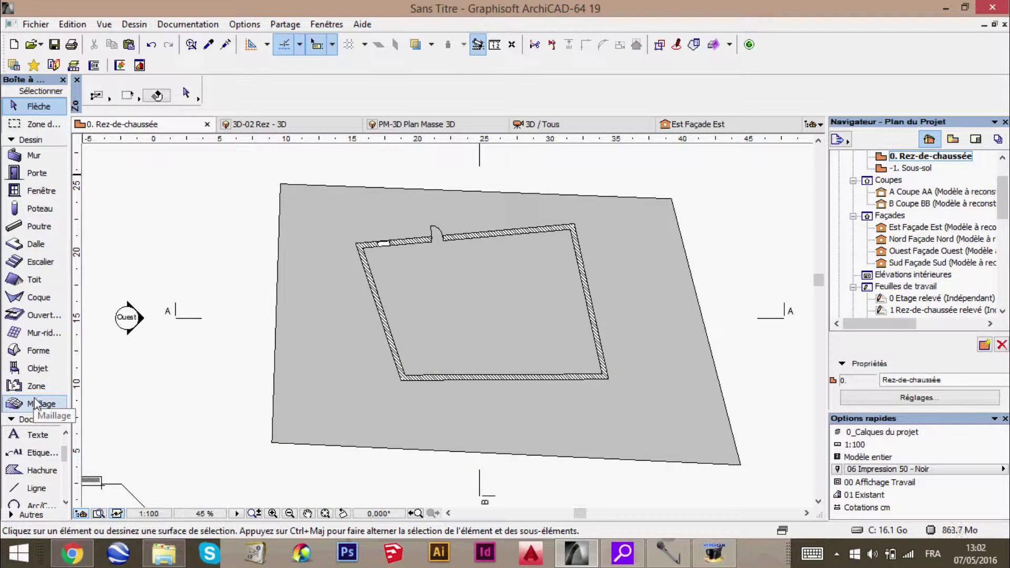
pyautogui.click(43, 471)
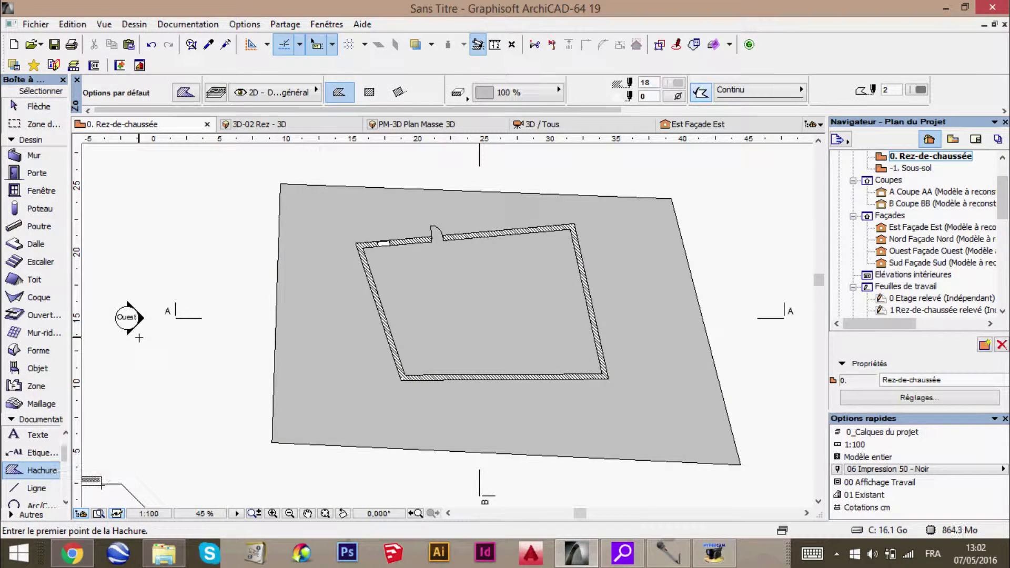
pyautogui.click(465, 95)
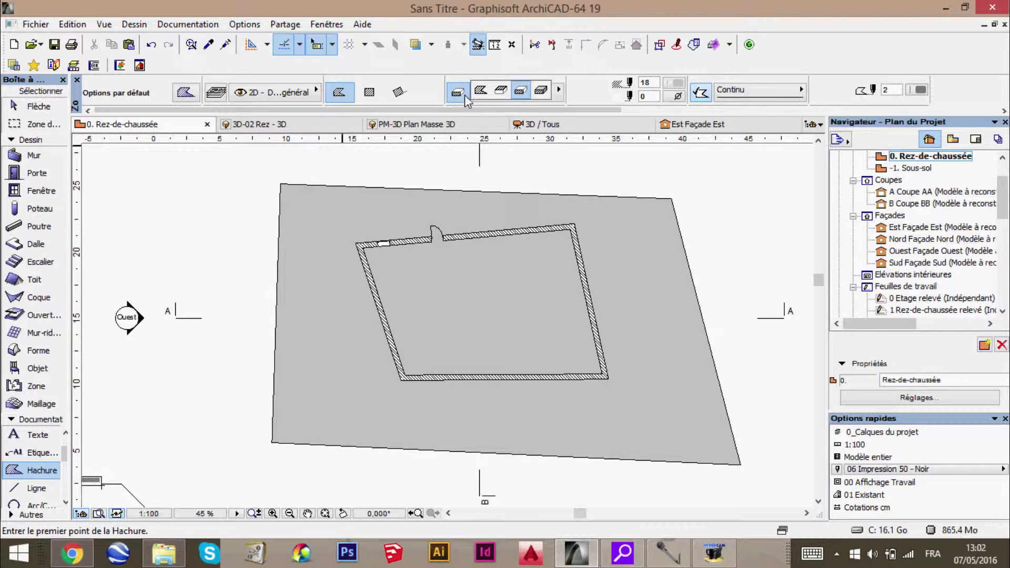
pyautogui.click(503, 93)
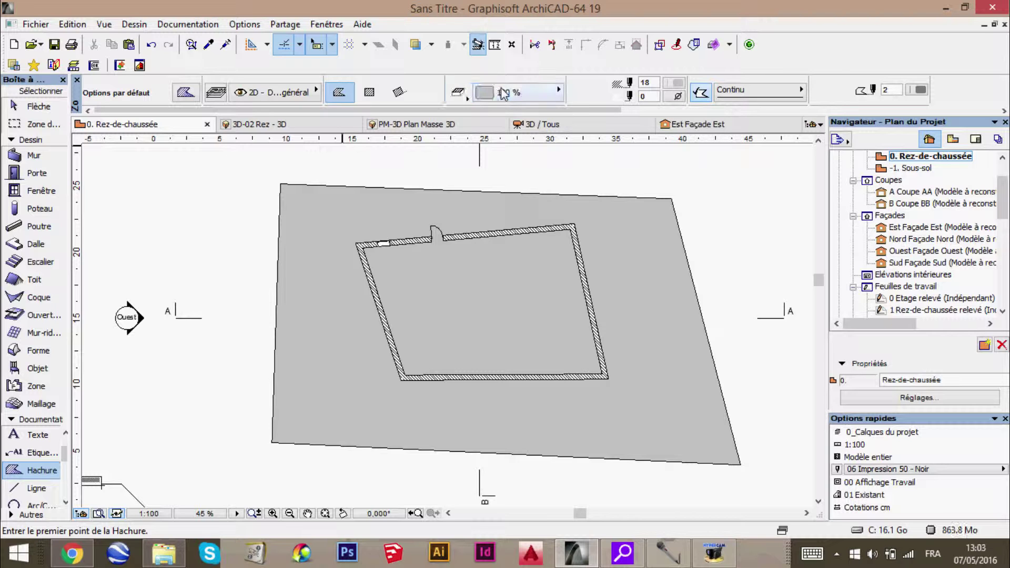
pyautogui.click(559, 94)
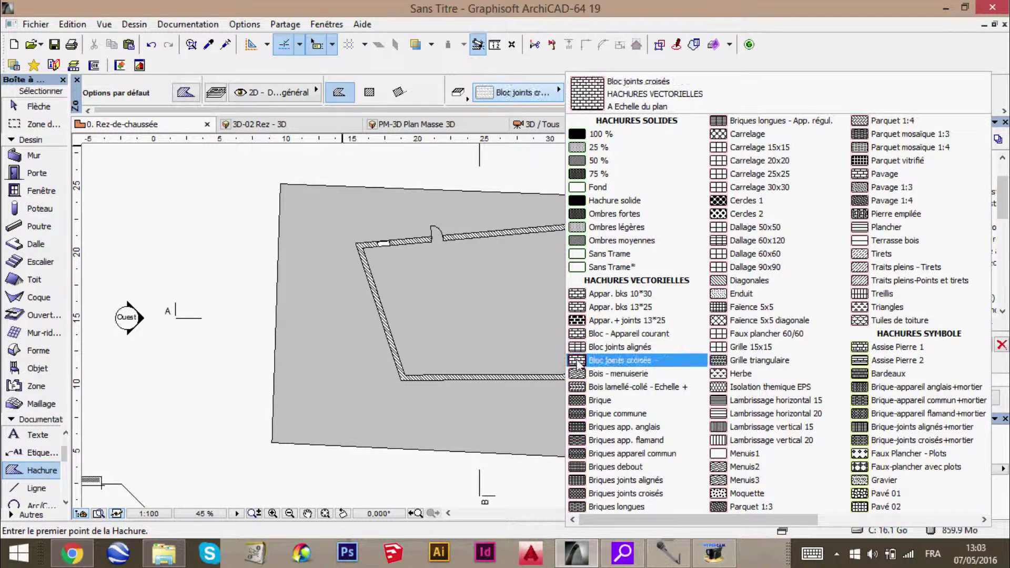
pyautogui.click(623, 337)
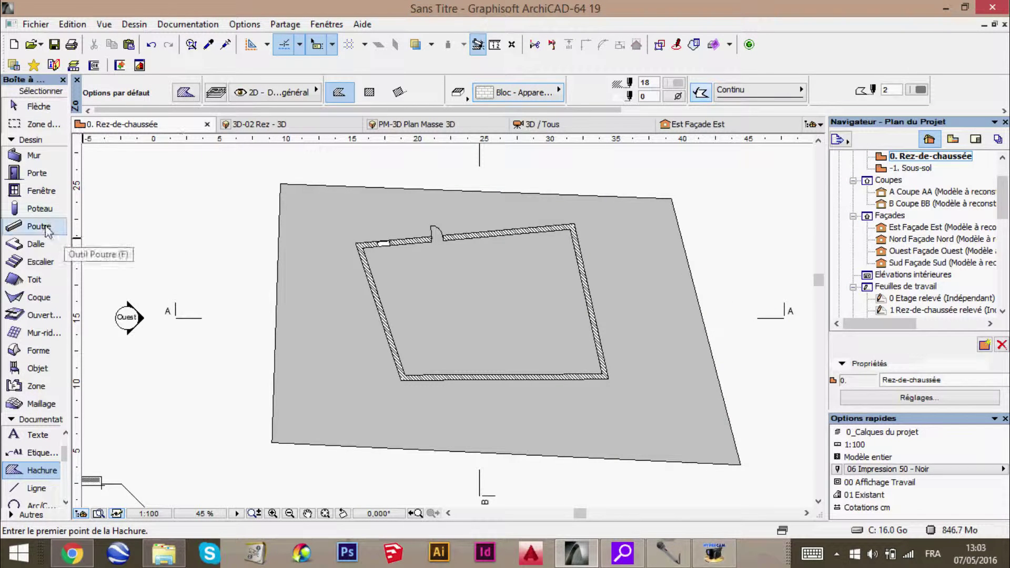
# Draw a four-sided hatch over the whole slab by following its outer corners
pyautogui.click(281, 184)
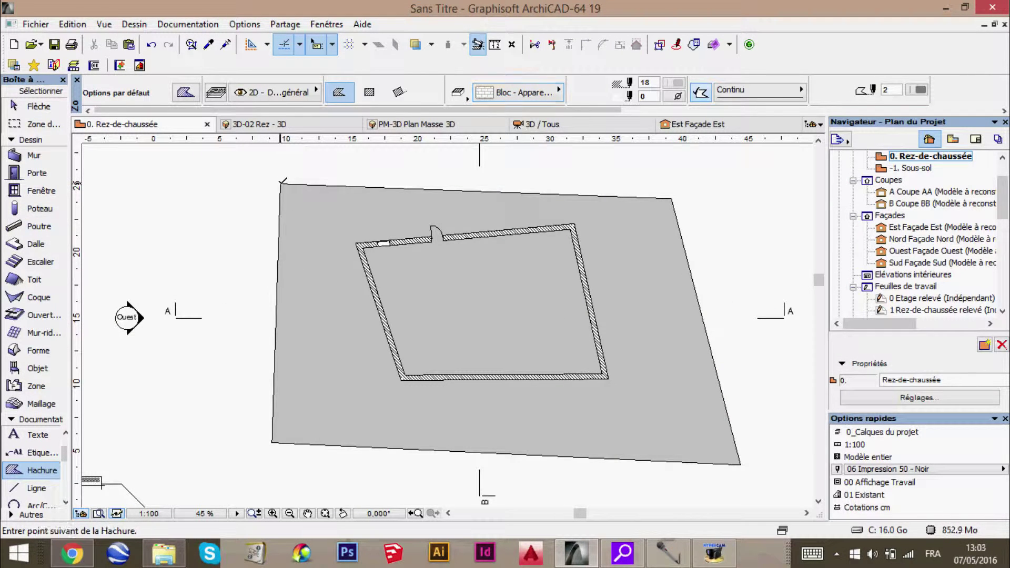
pyautogui.click(272, 442)
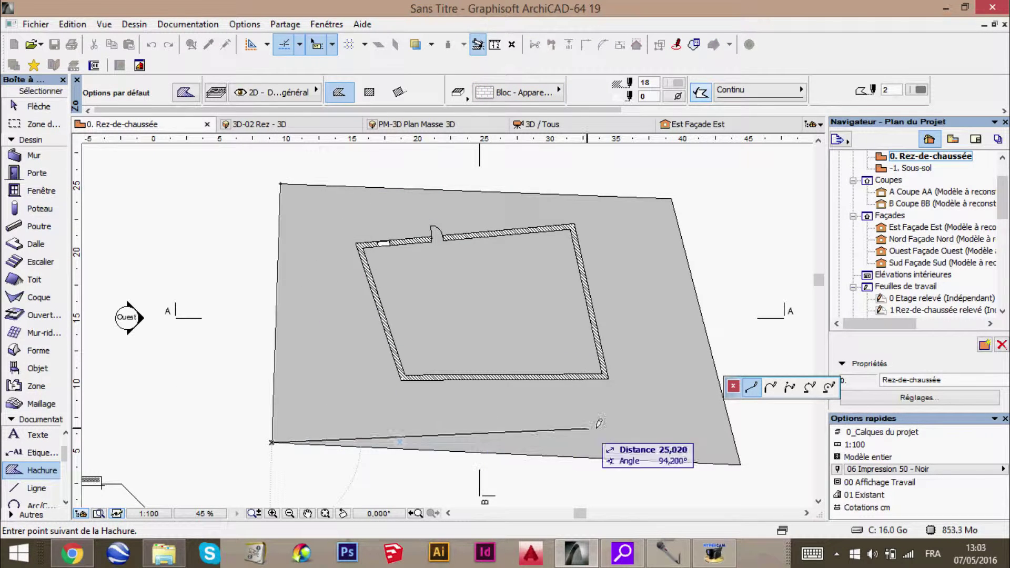
pyautogui.click(741, 463)
pyautogui.click(673, 197)
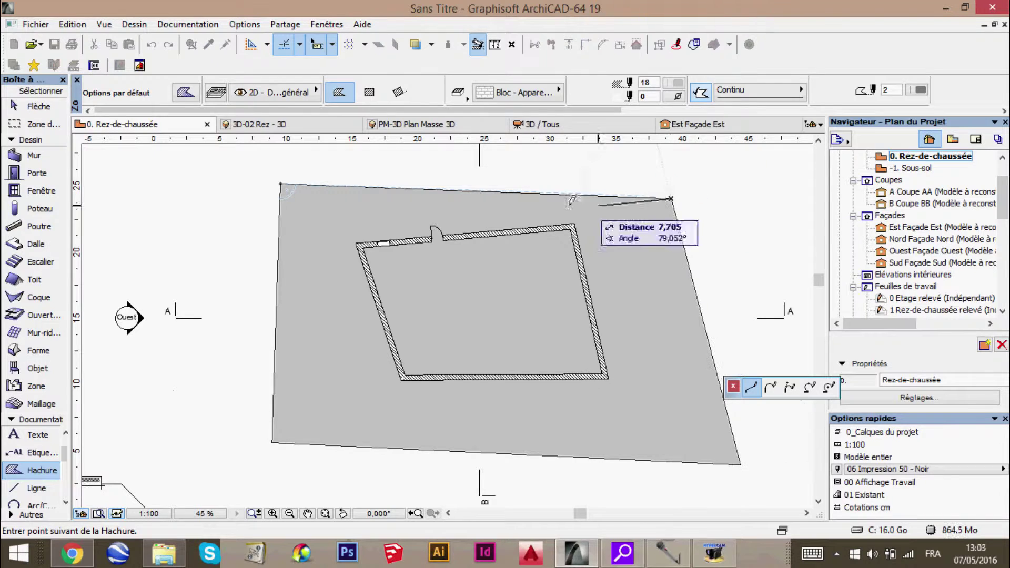
pyautogui.click(281, 183)
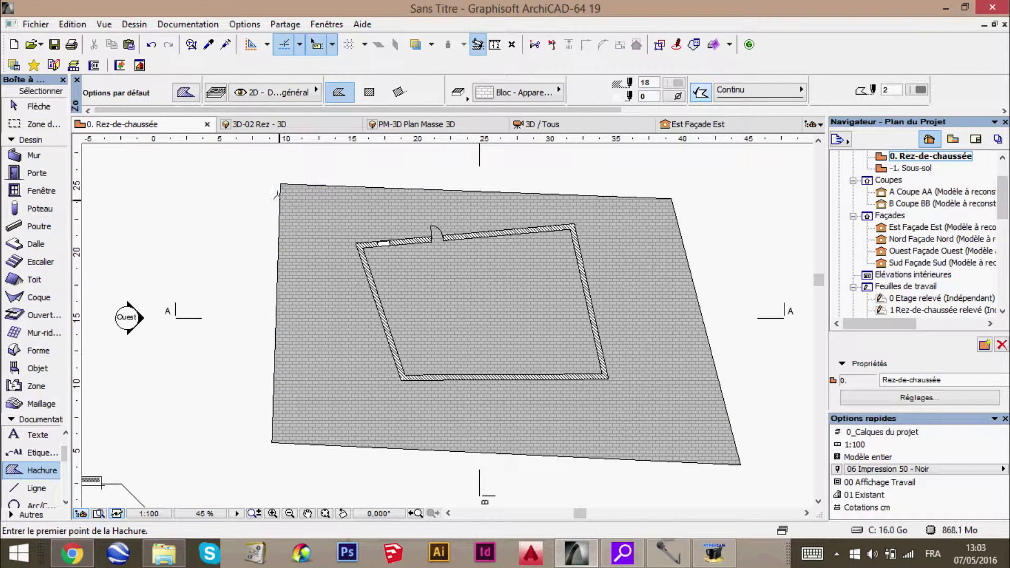
pyautogui.scroll(4, 395, 282)
pyautogui.scroll(1, 335, 292)
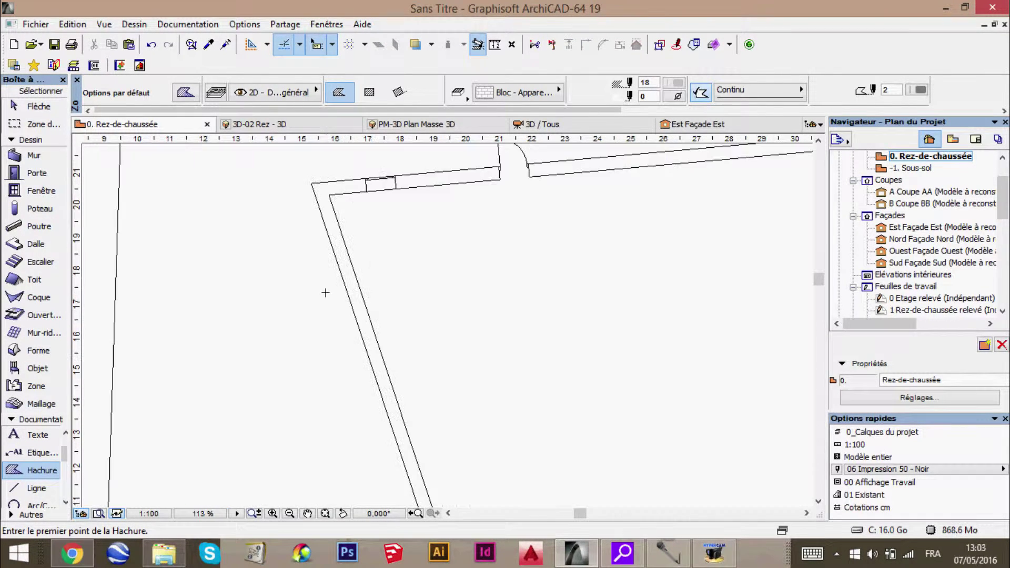
pyautogui.scroll(-5, 342, 284)
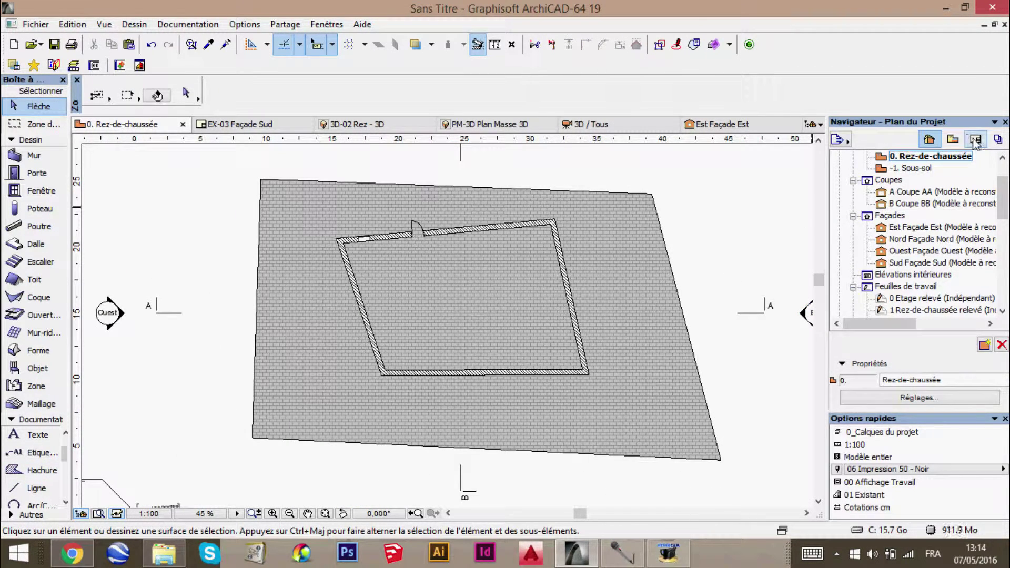
# Create a new layout named Planche 1 in the layout book, based on the Type A0 Paysage master layout
pyautogui.click(976, 140)
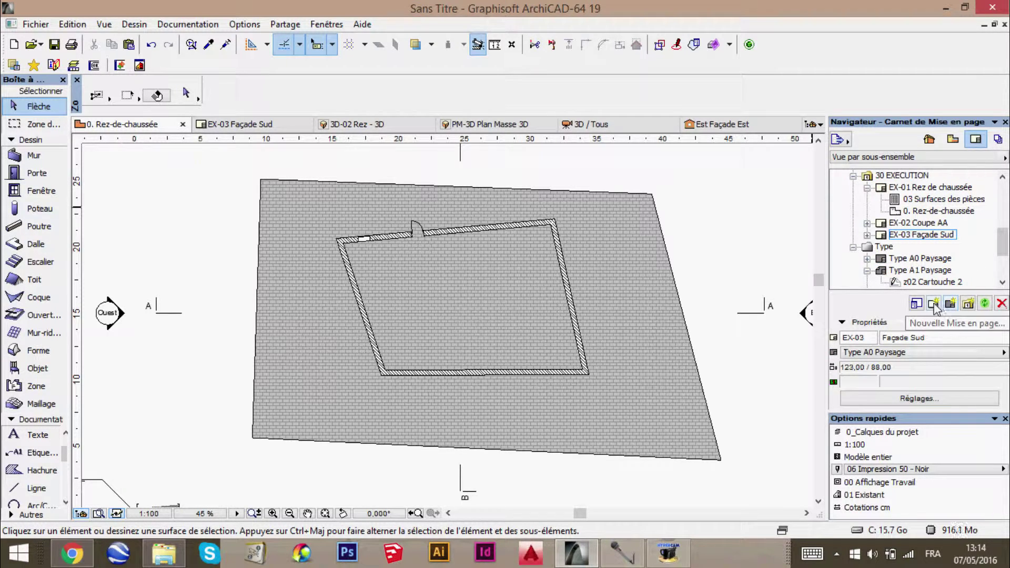
pyautogui.click(916, 304)
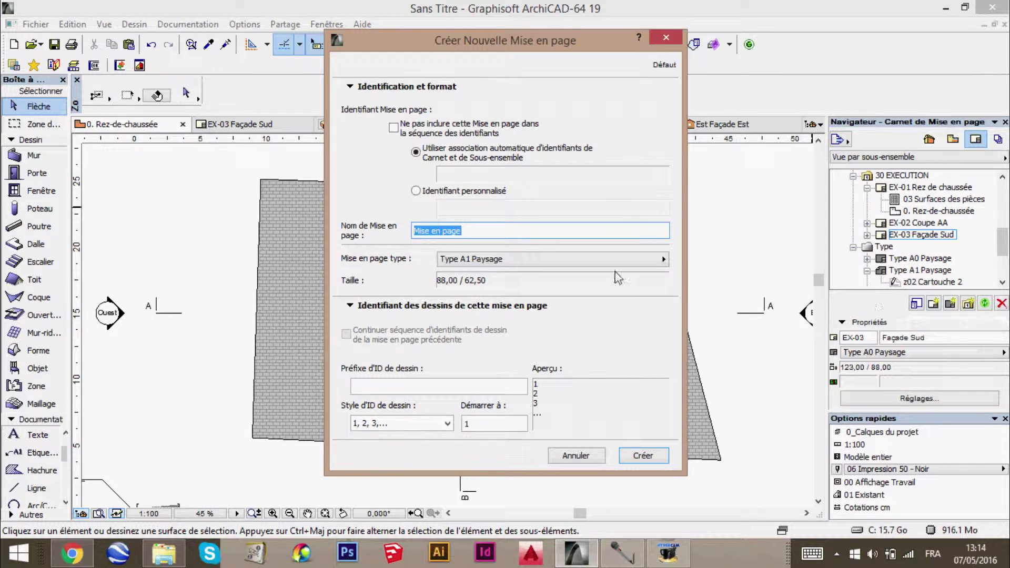
pyautogui.write('Planche 1')
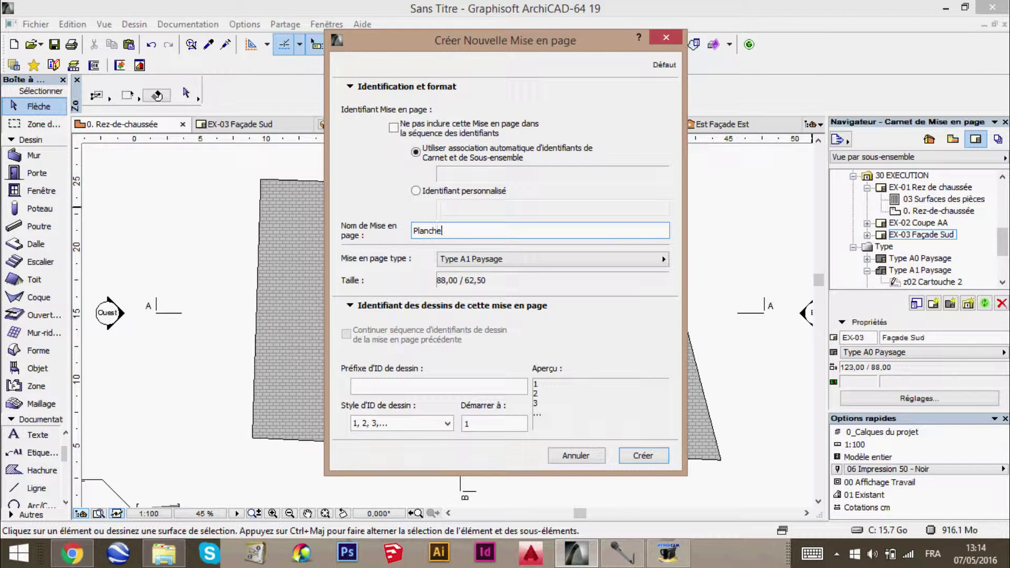
pyautogui.click(581, 261)
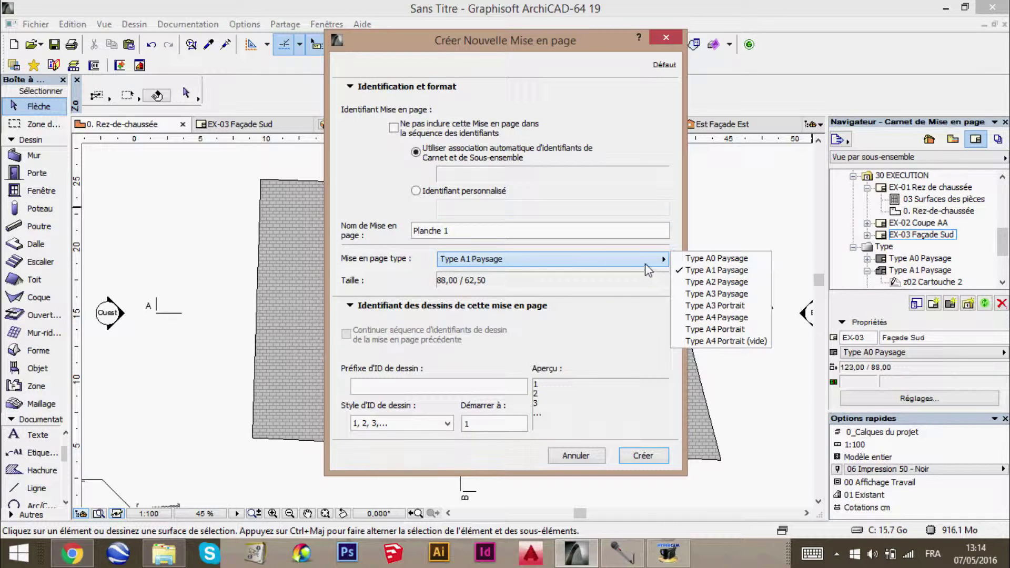
pyautogui.click(716, 258)
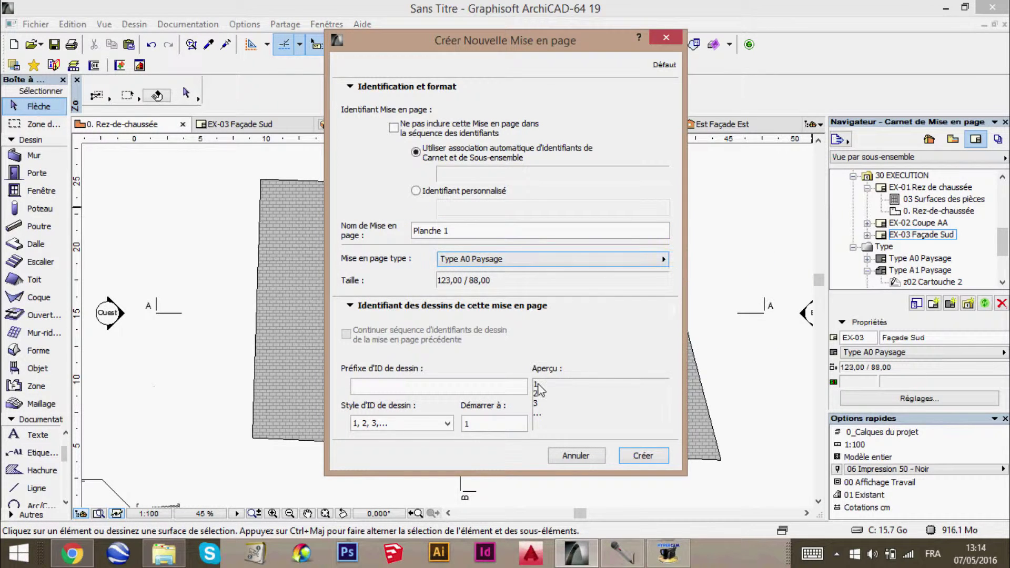
pyautogui.click(631, 456)
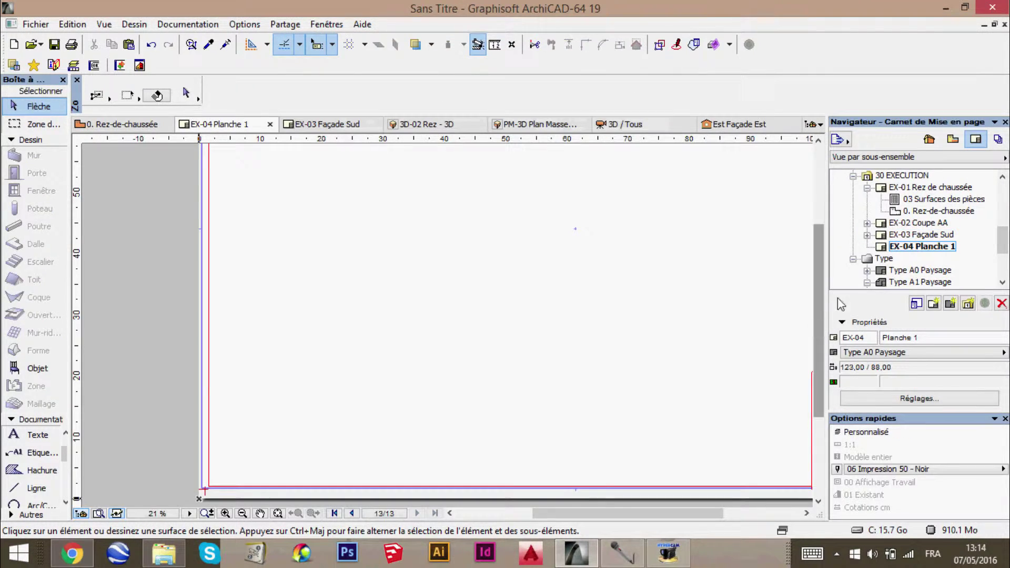
# Open the Type A0 Paysage master layout and delete its title block and the remaining frame lines
pyautogui.scroll(1, 760, 344)
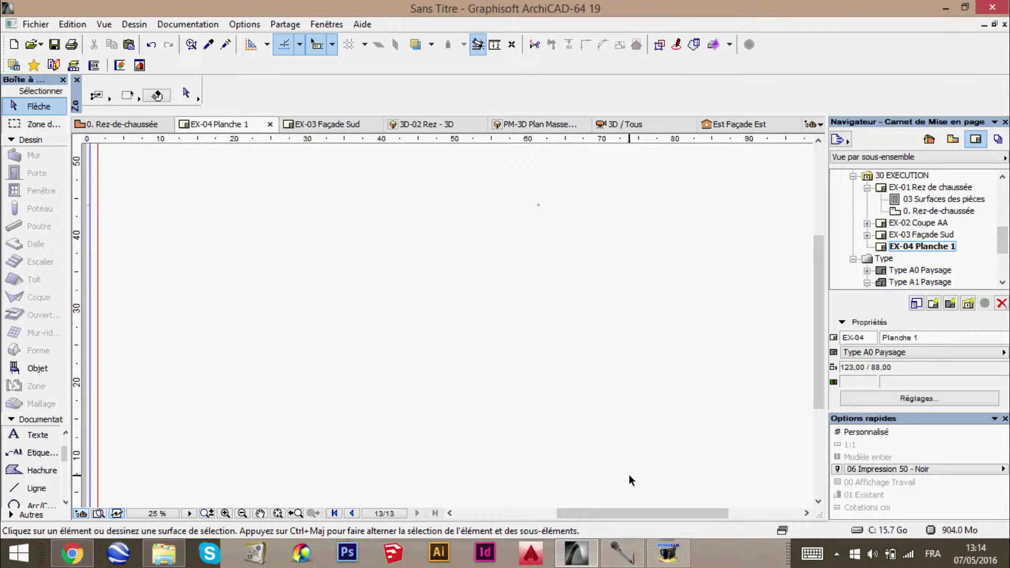
pyautogui.scroll(-2, 631, 419)
pyautogui.moveTo(570, 513); pyautogui.dragTo(603, 513)
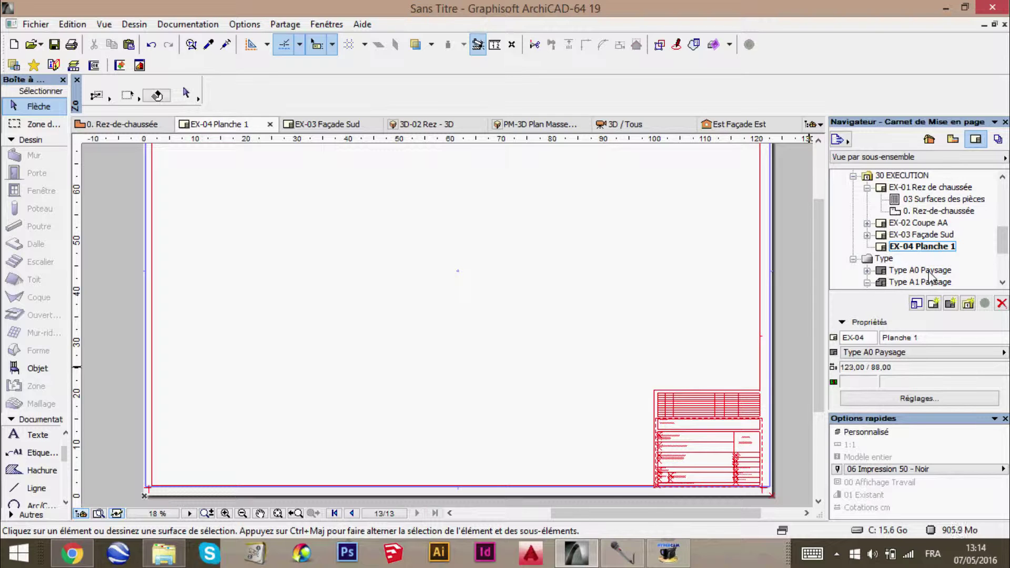
pyautogui.doubleClick(907, 271)
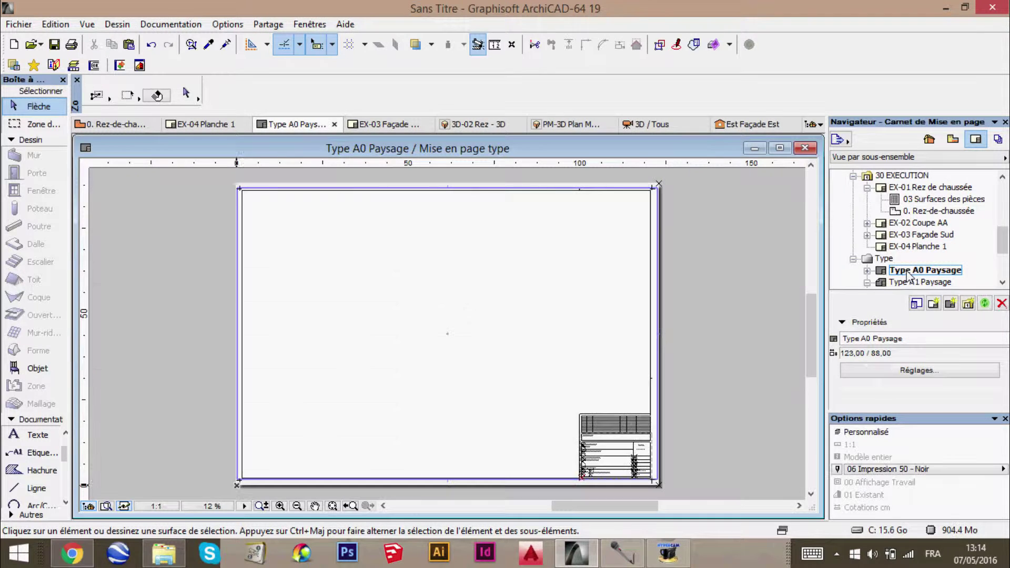
pyautogui.scroll(5, 642, 476)
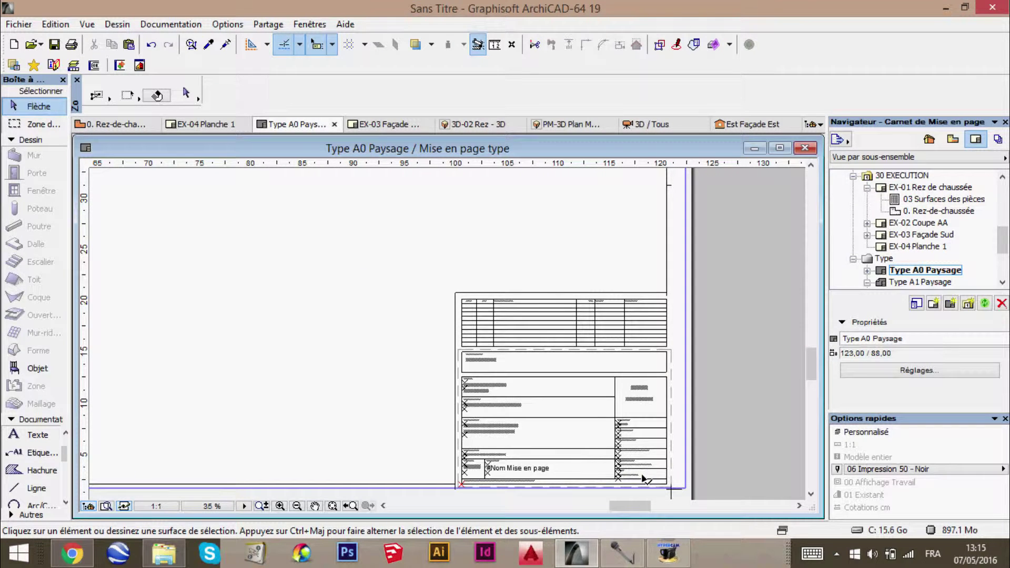
pyautogui.moveTo(435, 291); pyautogui.dragTo(669, 489)
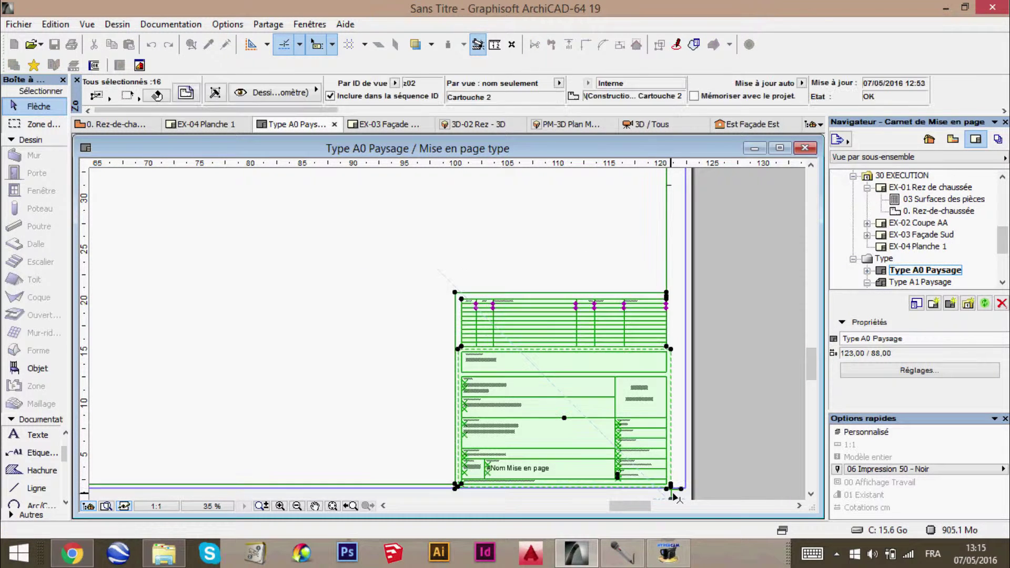
pyautogui.press('Delete')
pyautogui.scroll(-6, 658, 476)
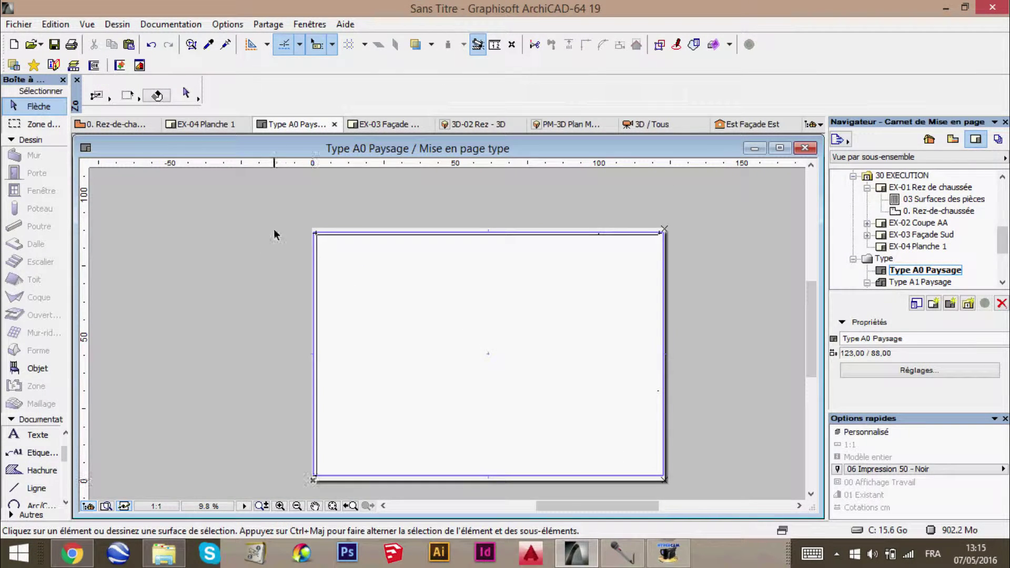
pyautogui.moveTo(290, 204); pyautogui.dragTo(683, 488)
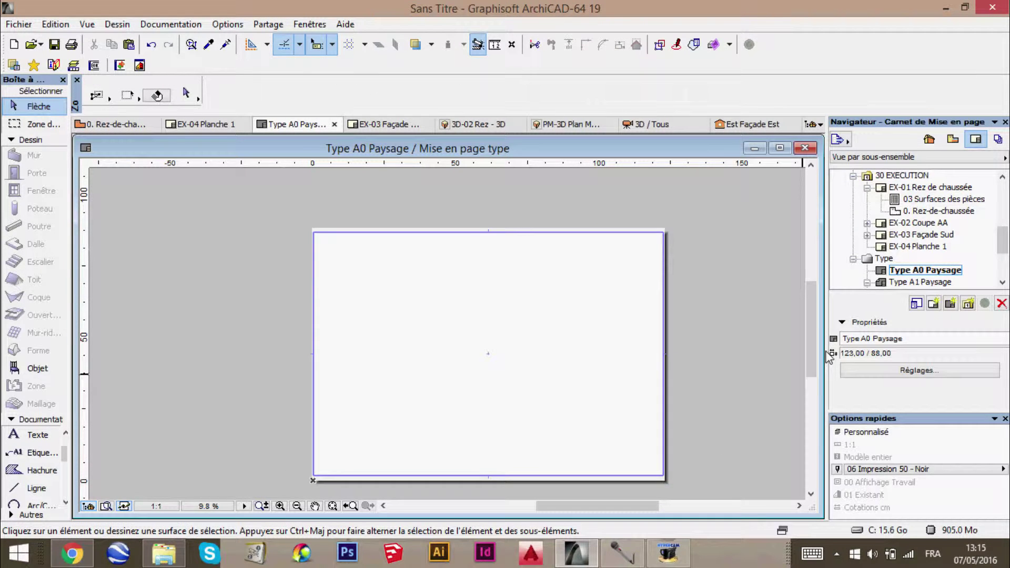
# Return to the EX-04 Planche 1 layout and place the 0. Rez-de-chaussée plan from the project map in its upper half
pyautogui.doubleClick(918, 247)
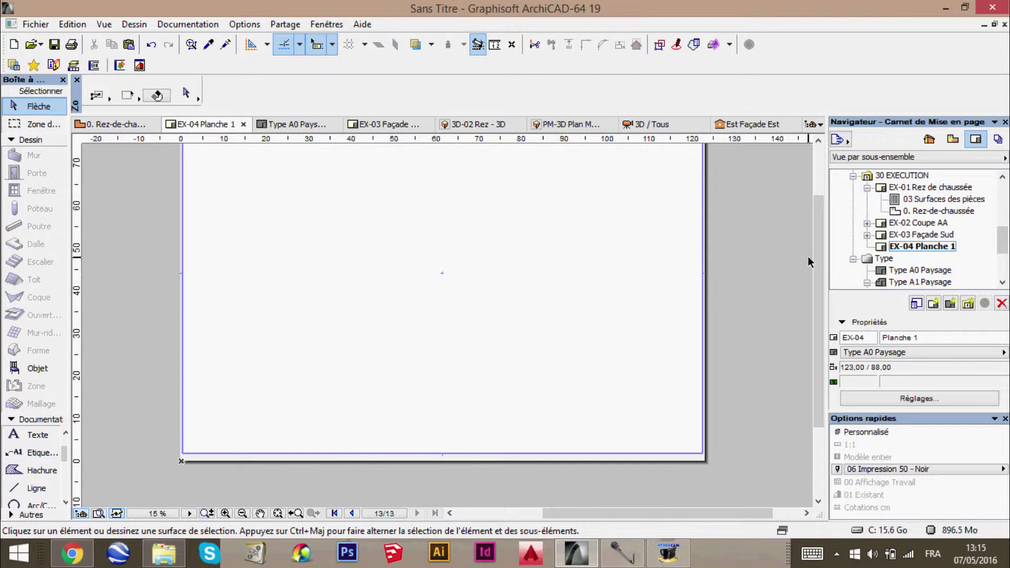
pyautogui.scroll(3, 808, 257)
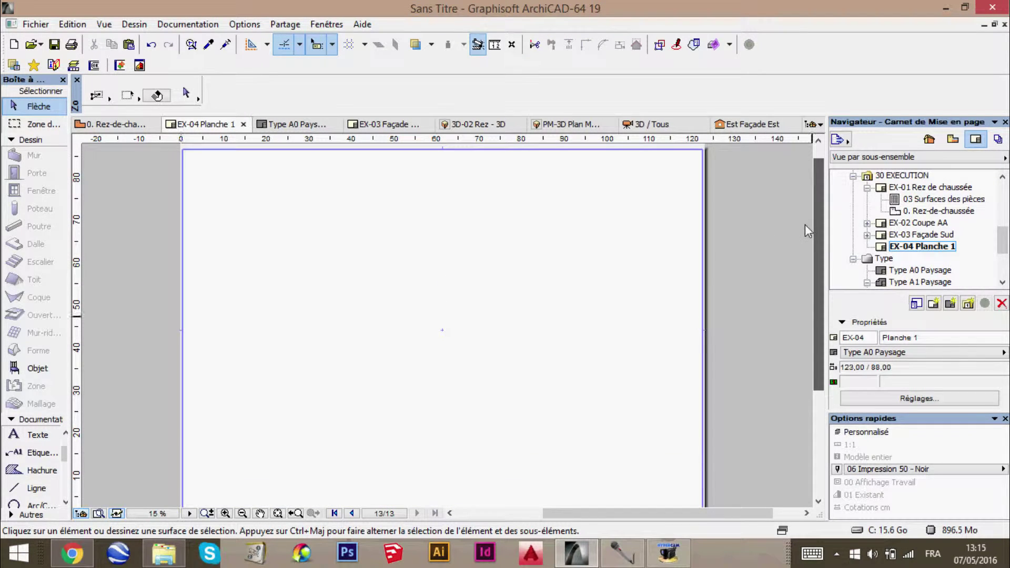
pyautogui.click(929, 139)
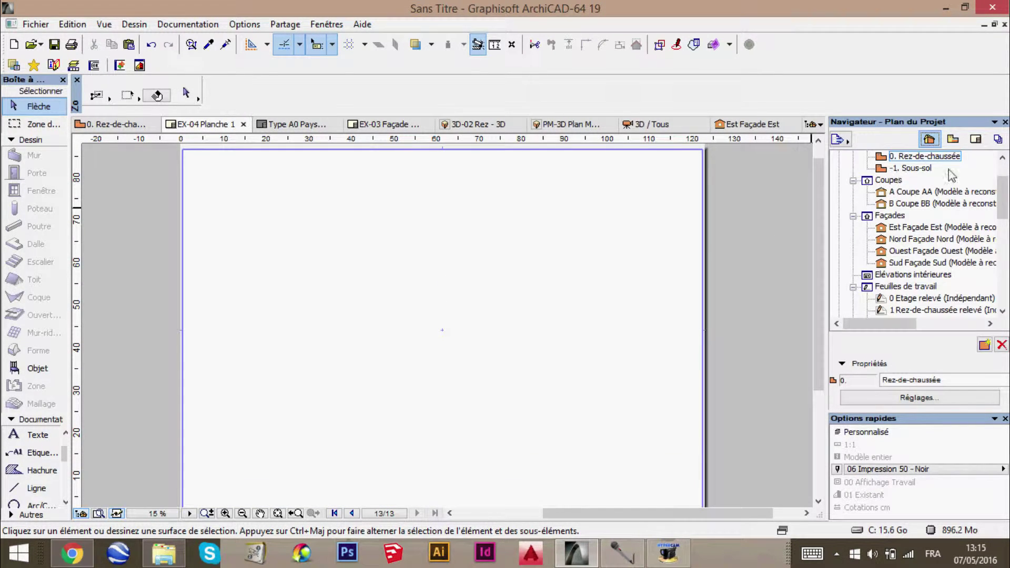
pyautogui.click(924, 156)
pyautogui.scroll(2, 915, 178)
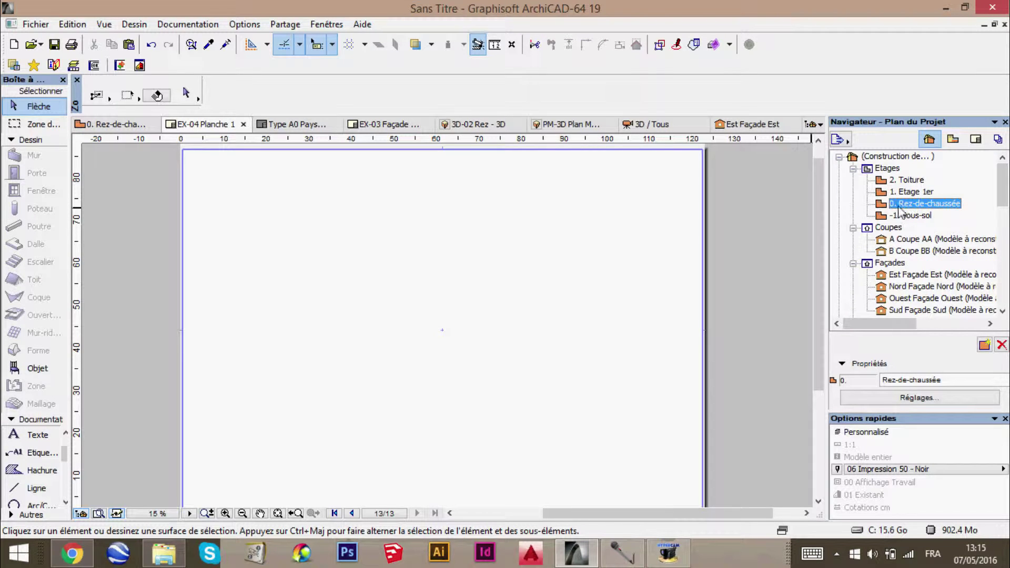
pyautogui.moveTo(875, 209); pyautogui.dragTo(465, 283)
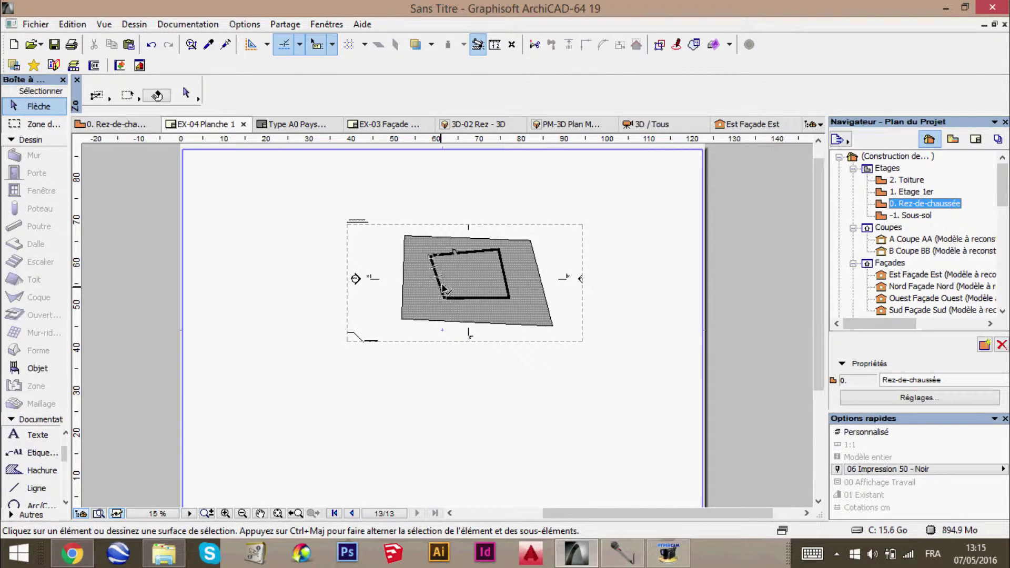
# Set the placed Rez-de-chaussée drawing's scale to 1:200 in its drawing settings
pyautogui.click(444, 289)
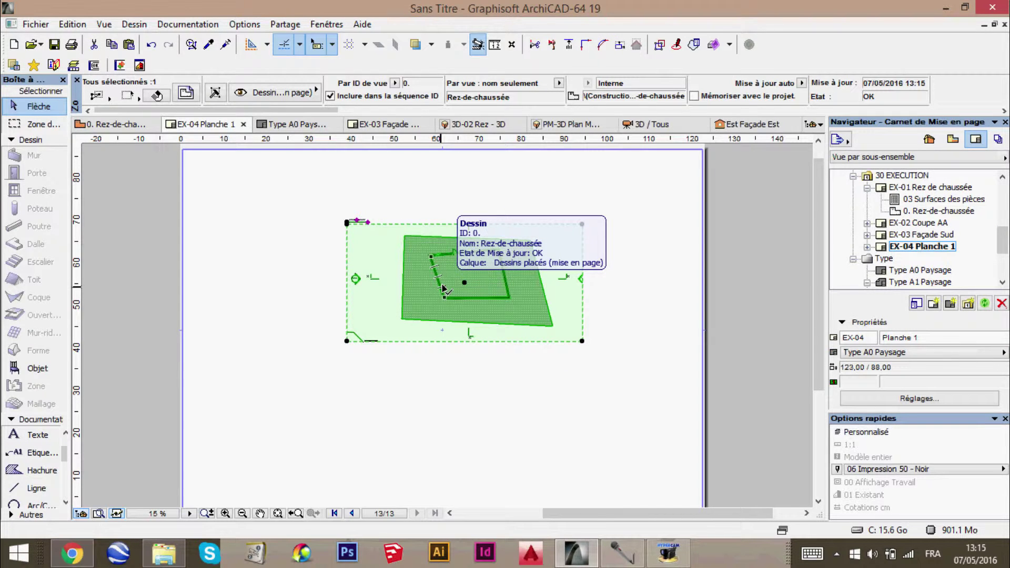
pyautogui.click(185, 93)
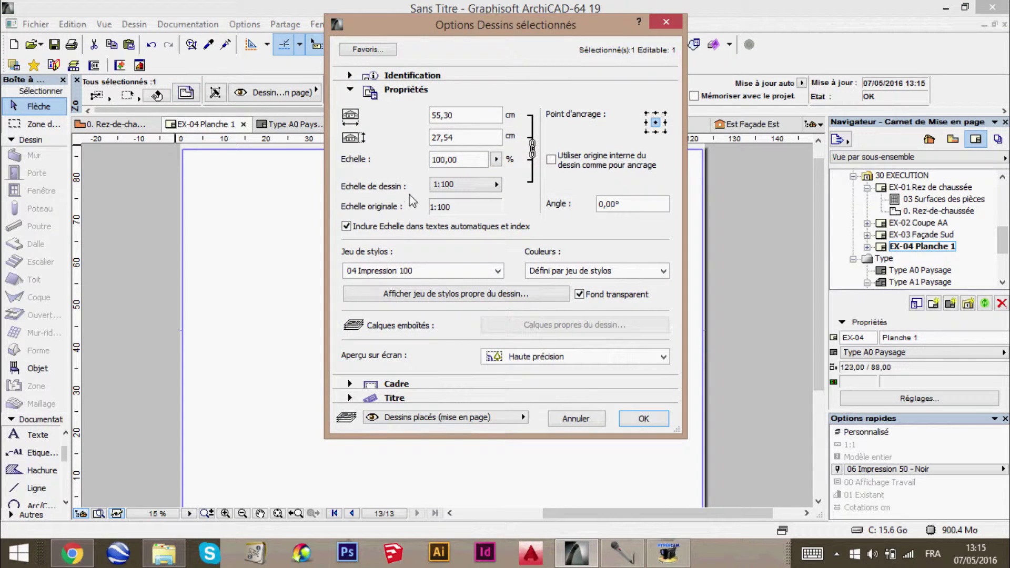
pyautogui.click(472, 185)
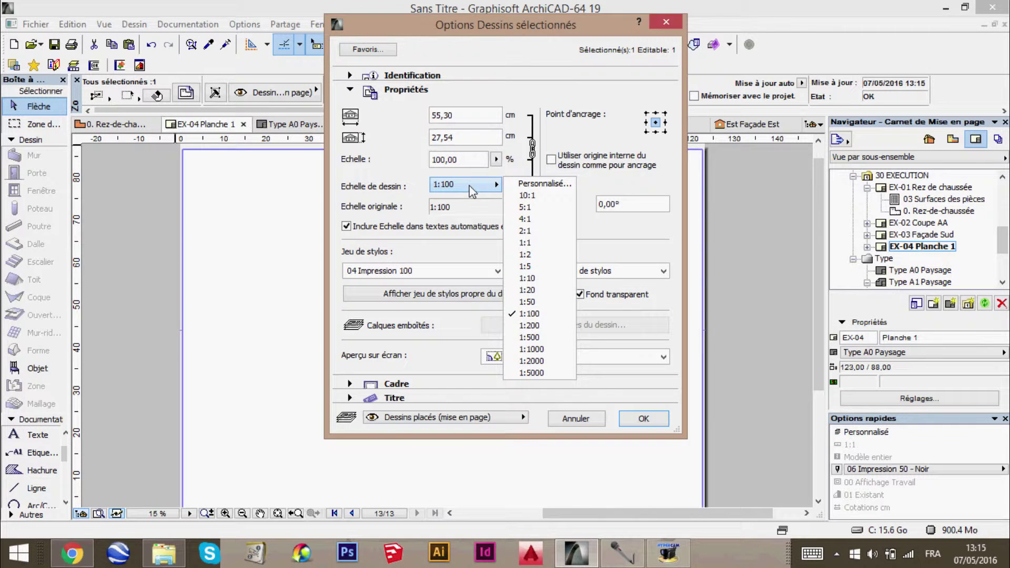
pyautogui.click(530, 323)
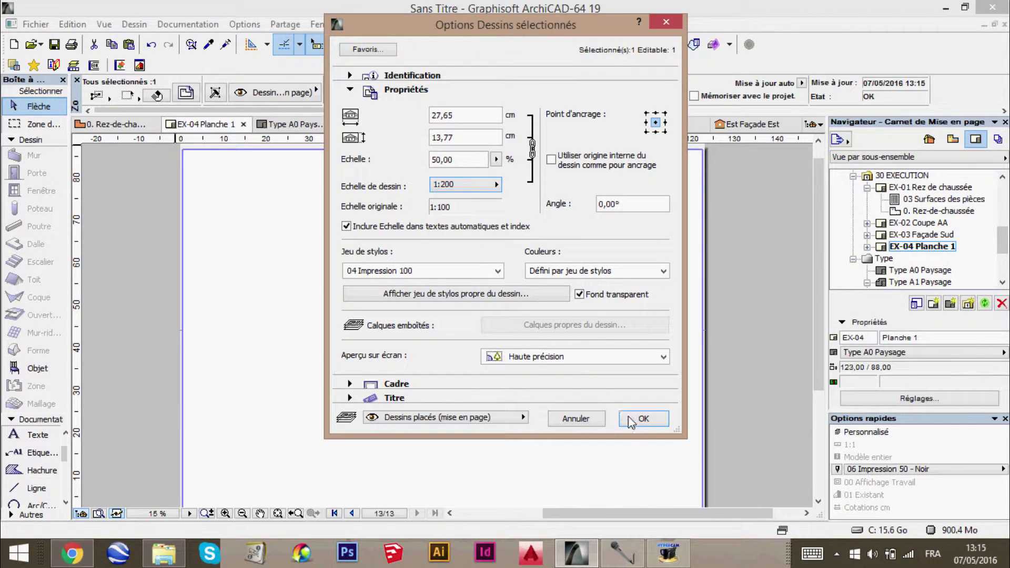
pyautogui.click(633, 419)
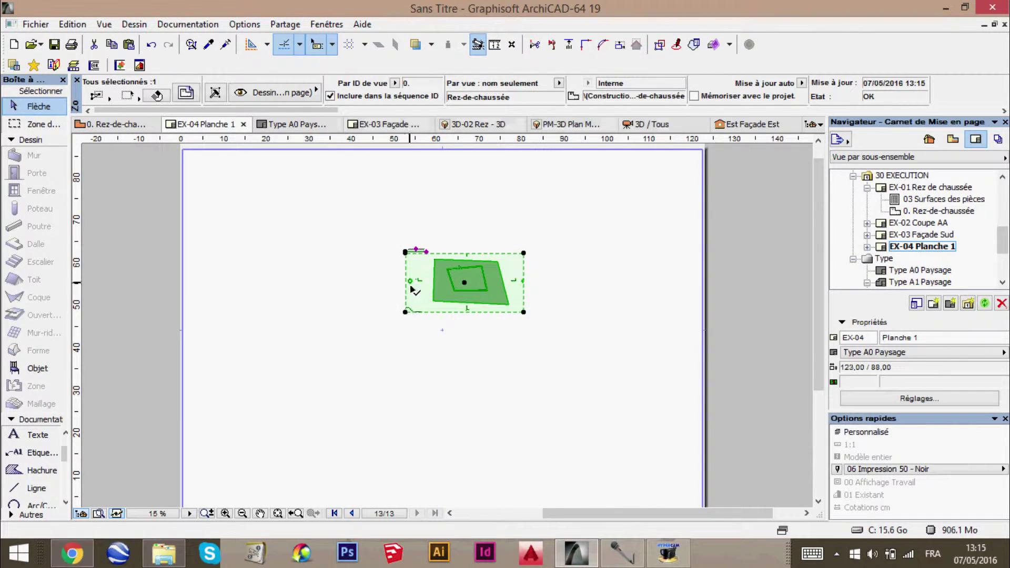
# Shift the Rez-de-chaussée drawing slightly up and to the left on the layout, and deselect it
pyautogui.scroll(5, 446, 275)
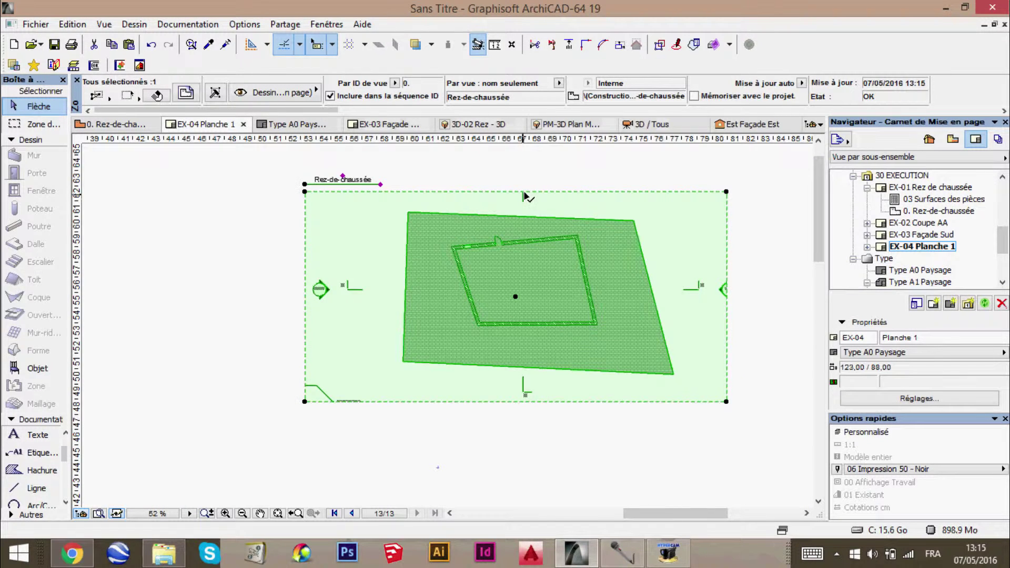
pyautogui.click(524, 193)
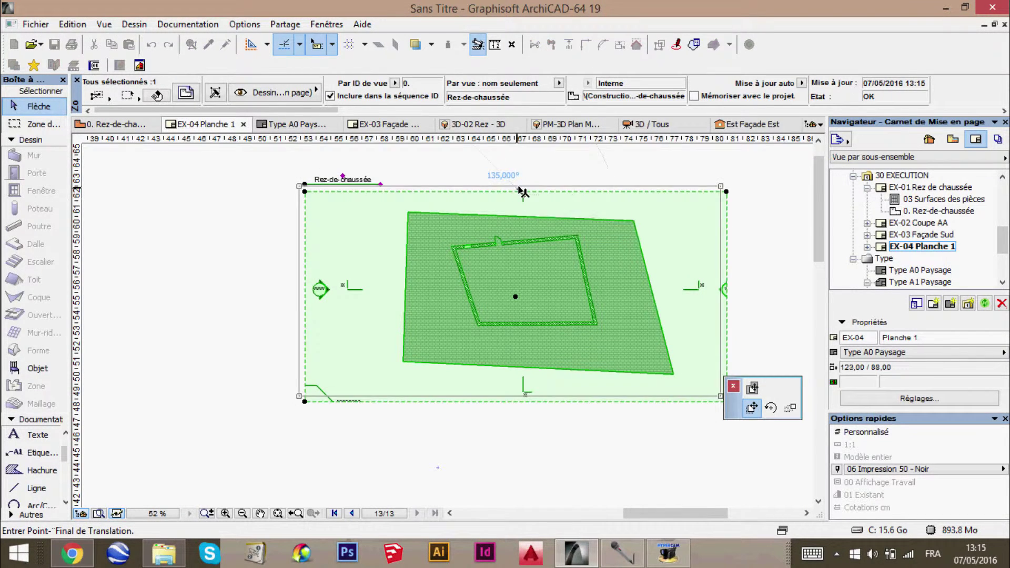
pyautogui.click(517, 186)
pyautogui.click(348, 451)
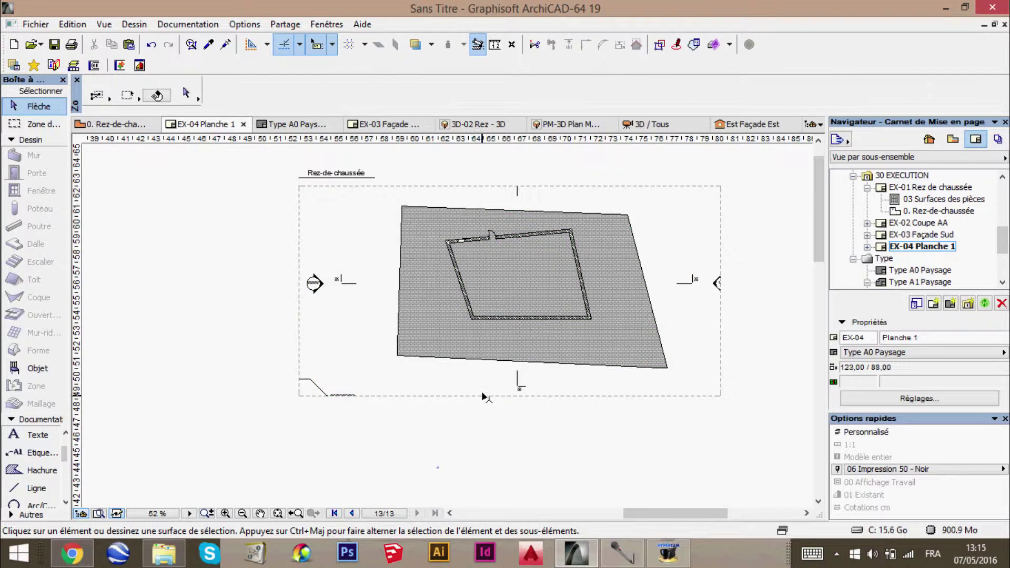
# Crop the drawing by offsetting its bottom frame edge inward about 1.39 cm, and move the whole drawing slightly down
pyautogui.click(483, 396)
pyautogui.click(510, 396)
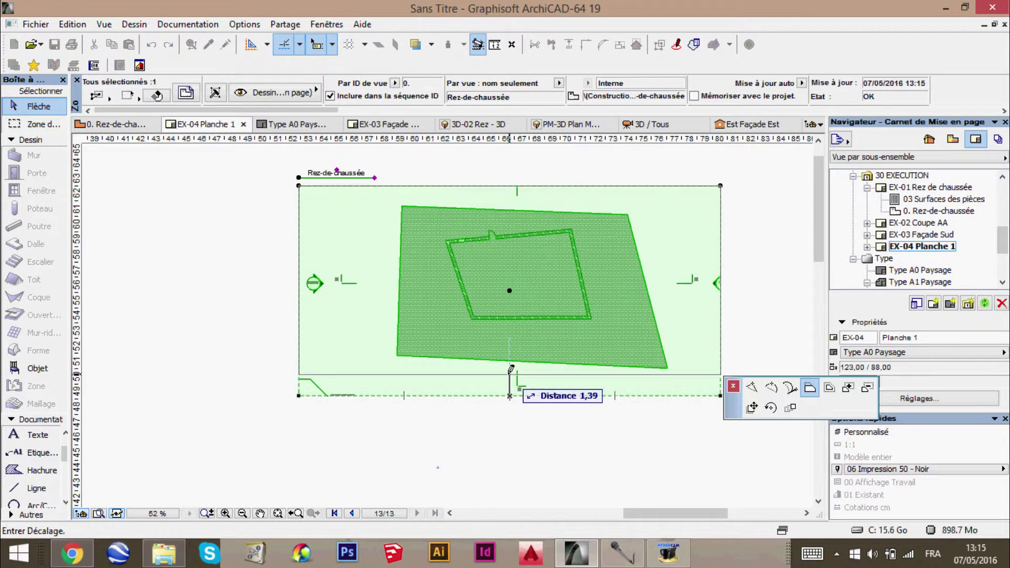
pyautogui.press('Escape')
pyautogui.click(518, 189)
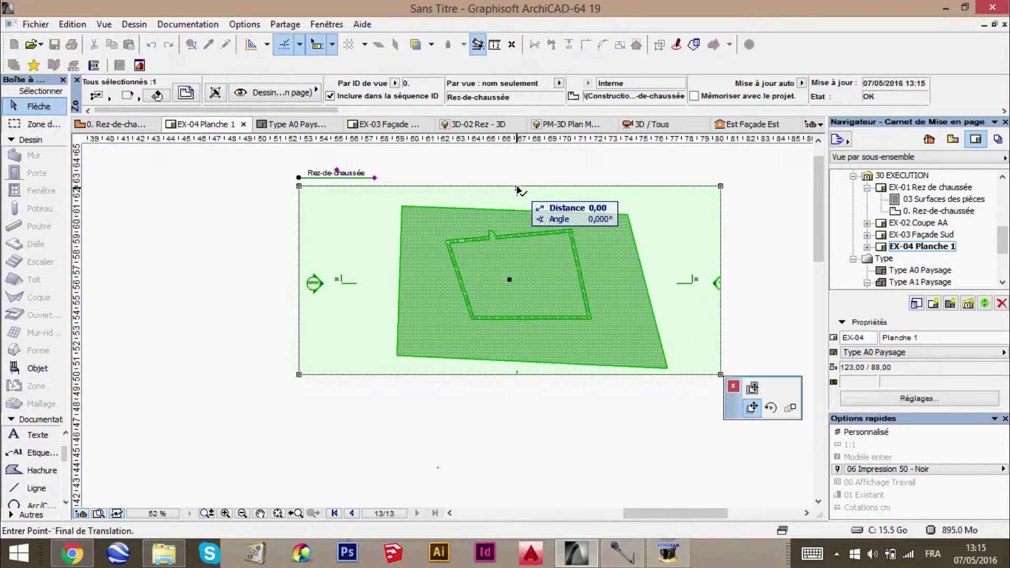
pyautogui.click(518, 203)
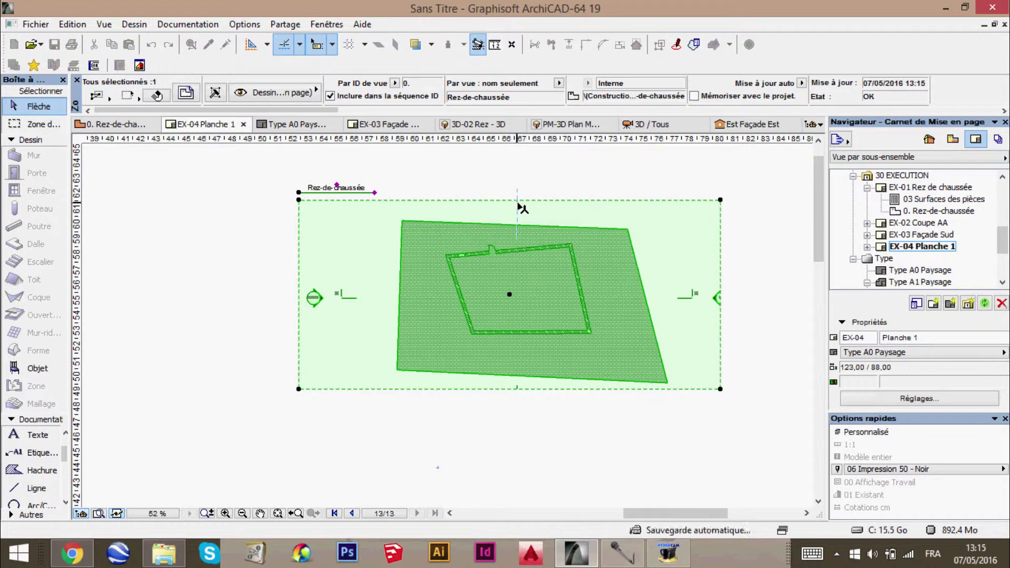
# Crop the drawing by offsetting its left frame edge inward close to the hatched slab, and move the whole drawing slightly right
pyautogui.click(298, 299)
pyautogui.press('Escape')
pyautogui.press('Escape')
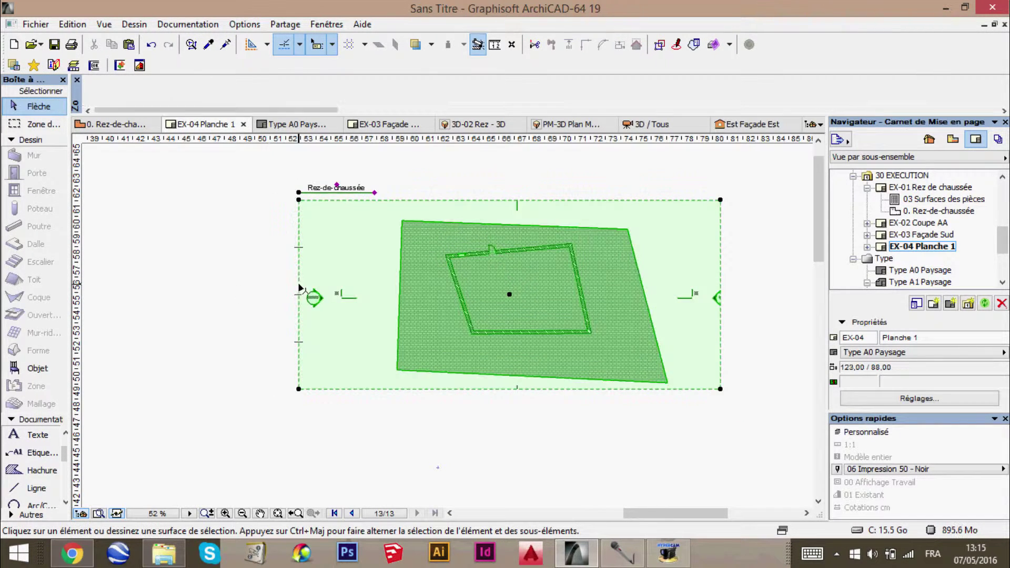
pyautogui.click(299, 294)
pyautogui.click(299, 294)
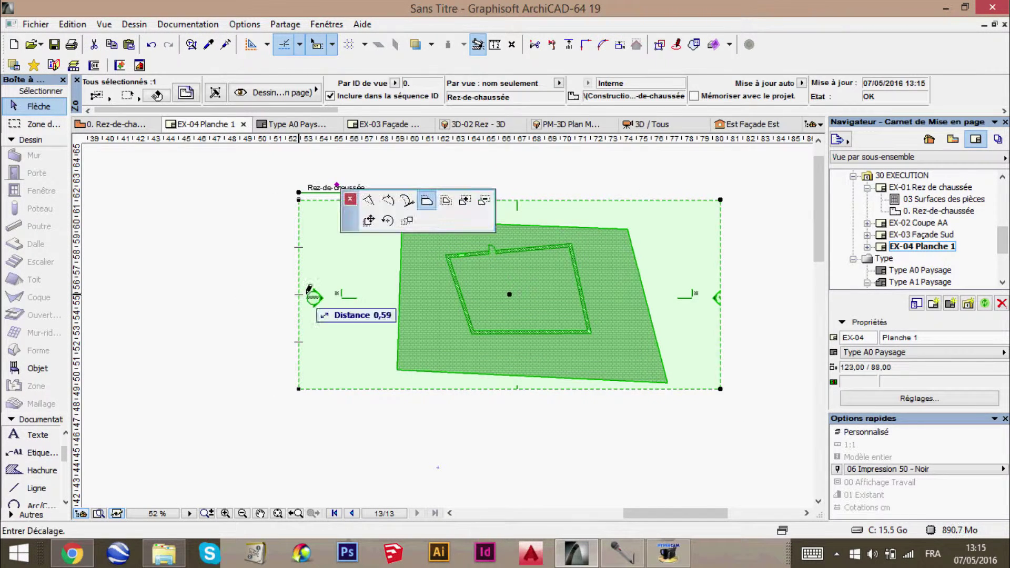
pyautogui.click(387, 299)
pyautogui.click(720, 299)
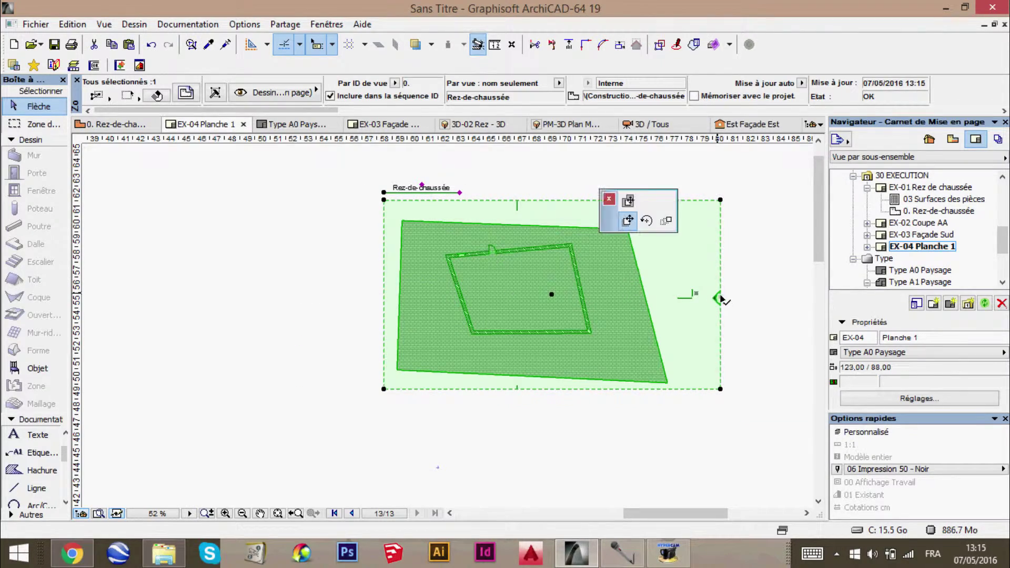
pyautogui.click(729, 299)
pyautogui.press('Escape')
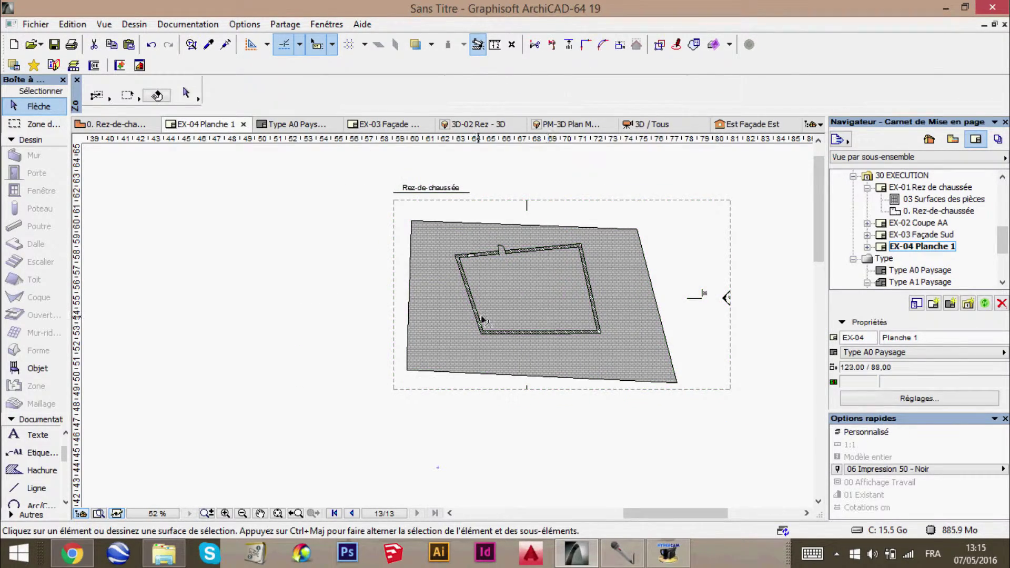